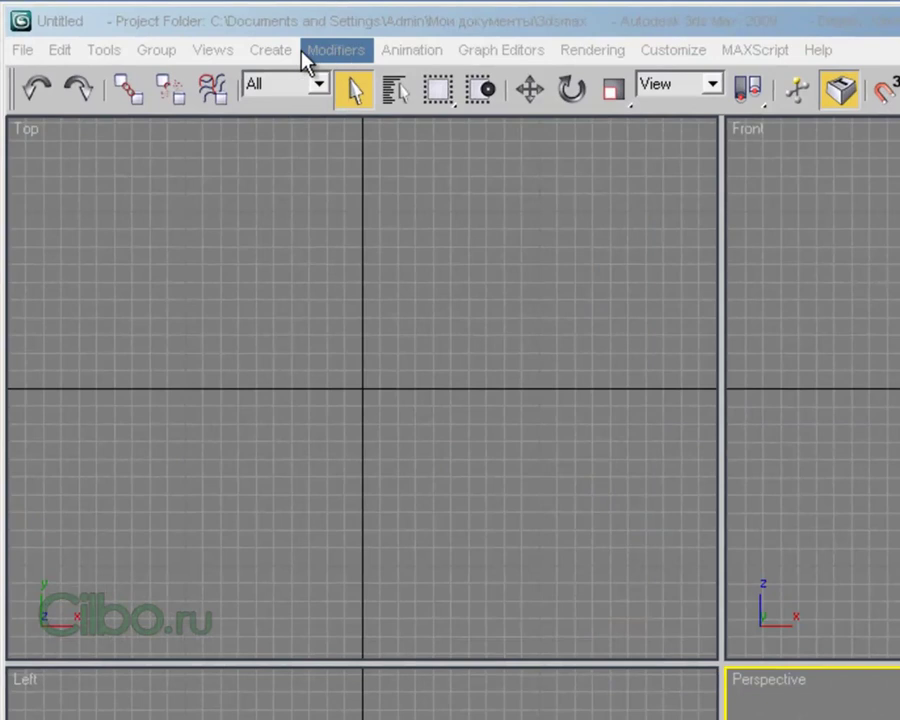
# Browse the Standard Primitives list under Create, then dismiss it with the Front viewport active.
pyautogui.click(268, 54)
pyautogui.moveTo(326, 78)
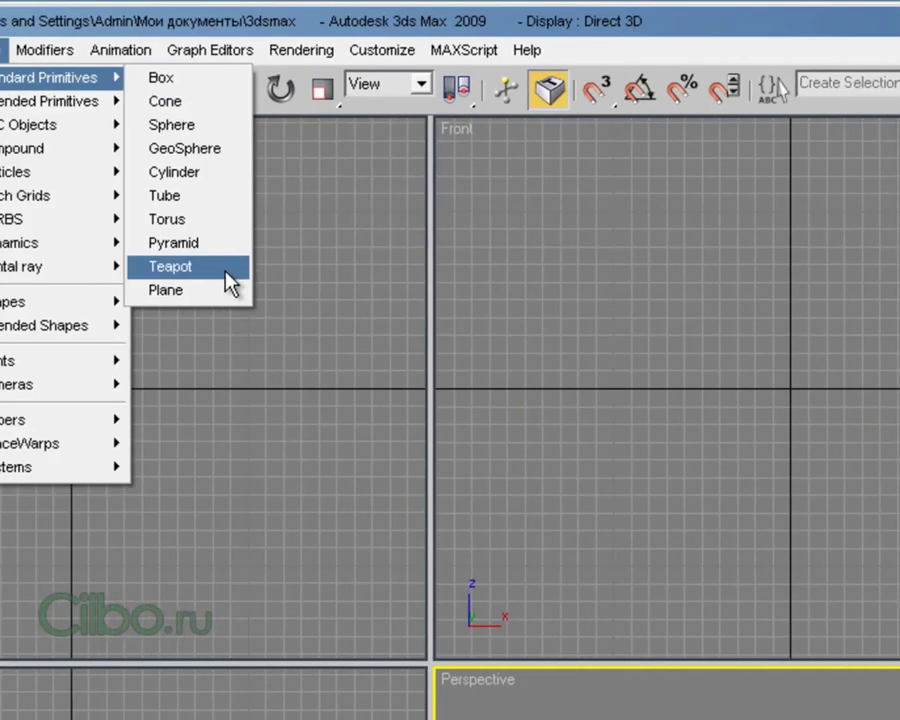
pyautogui.click(275, 321)
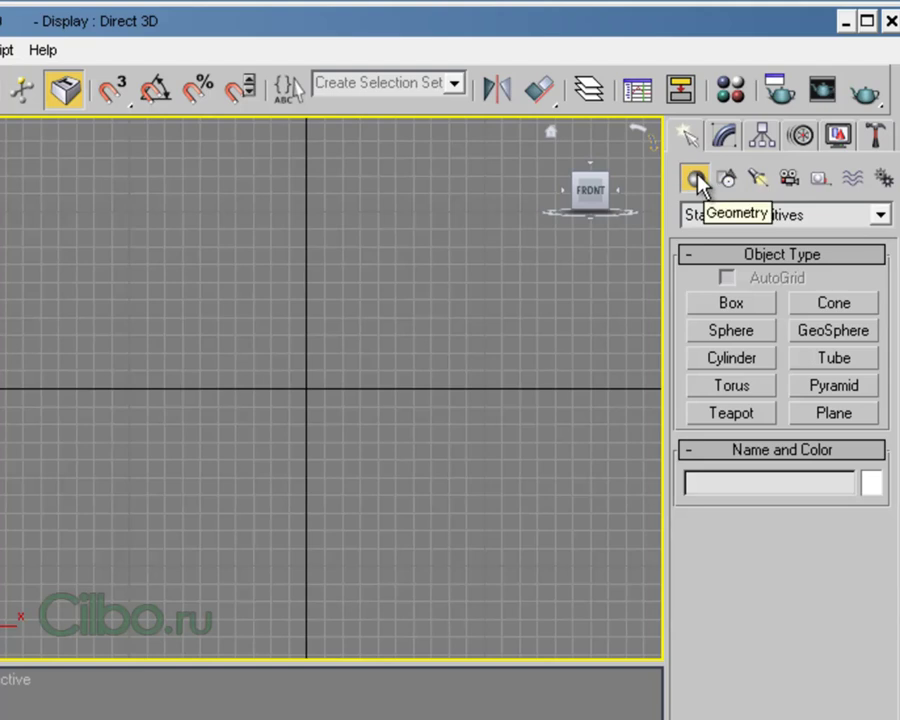
pyautogui.click(880, 217)
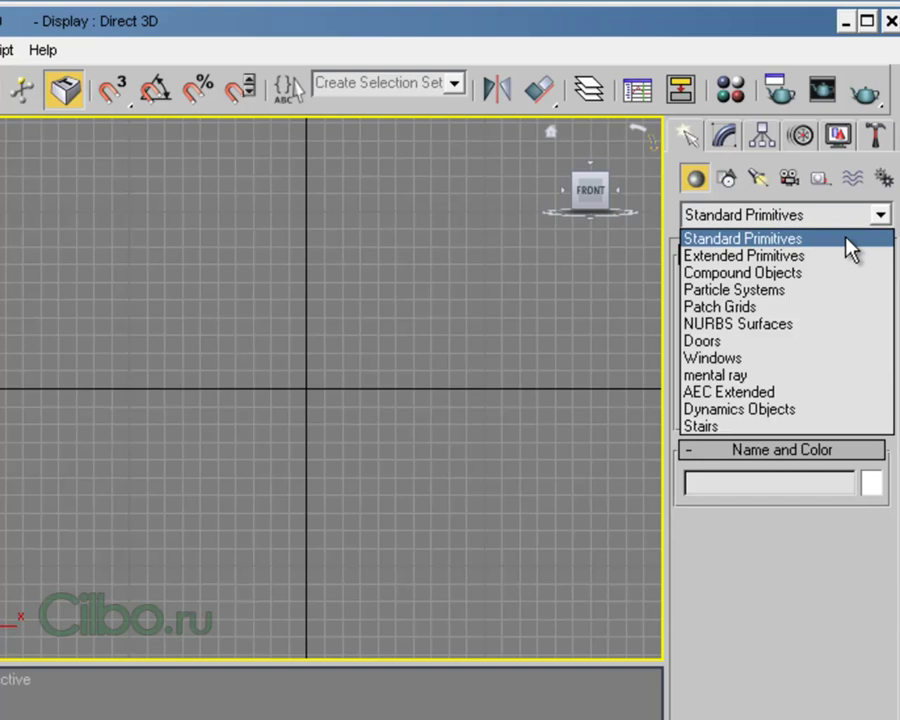
pyautogui.click(846, 239)
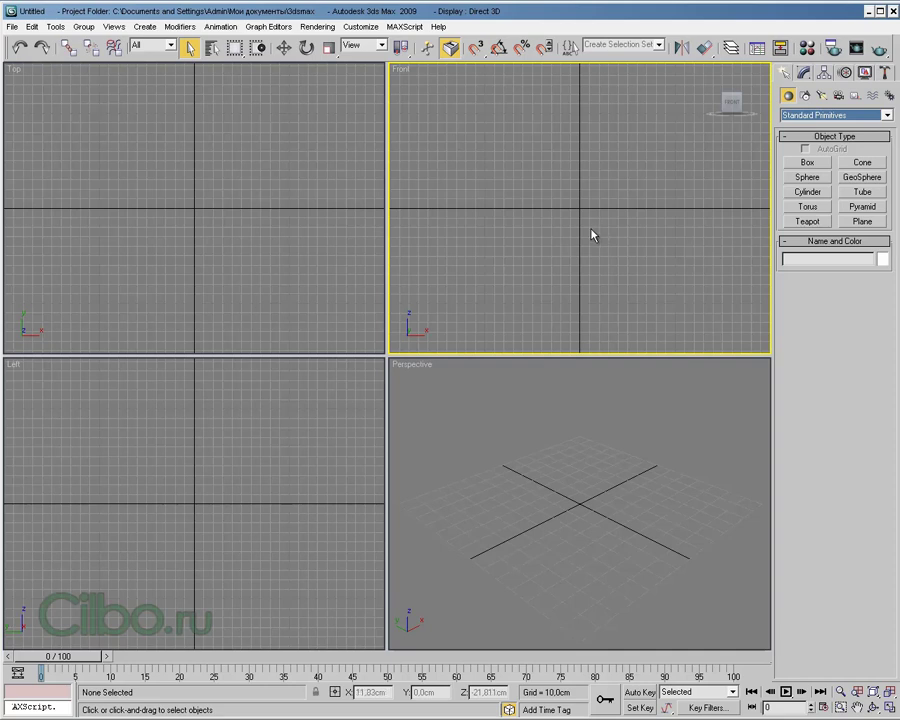
# Activate the Perspective viewport and choose the Sphere tool (32 segments, Smooth on).
pyautogui.click(604, 404)
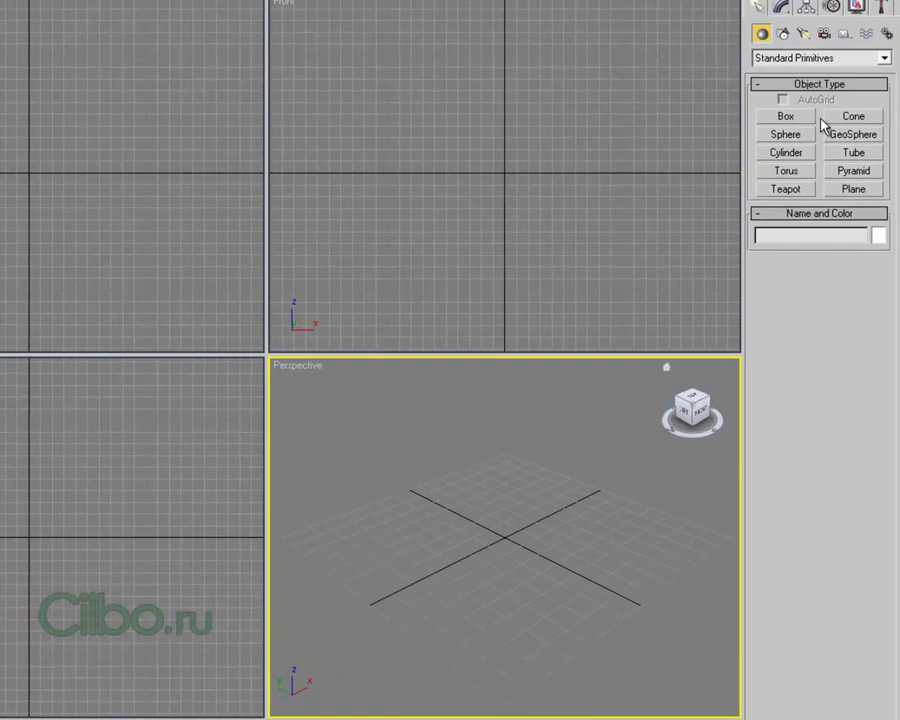
pyautogui.click(788, 137)
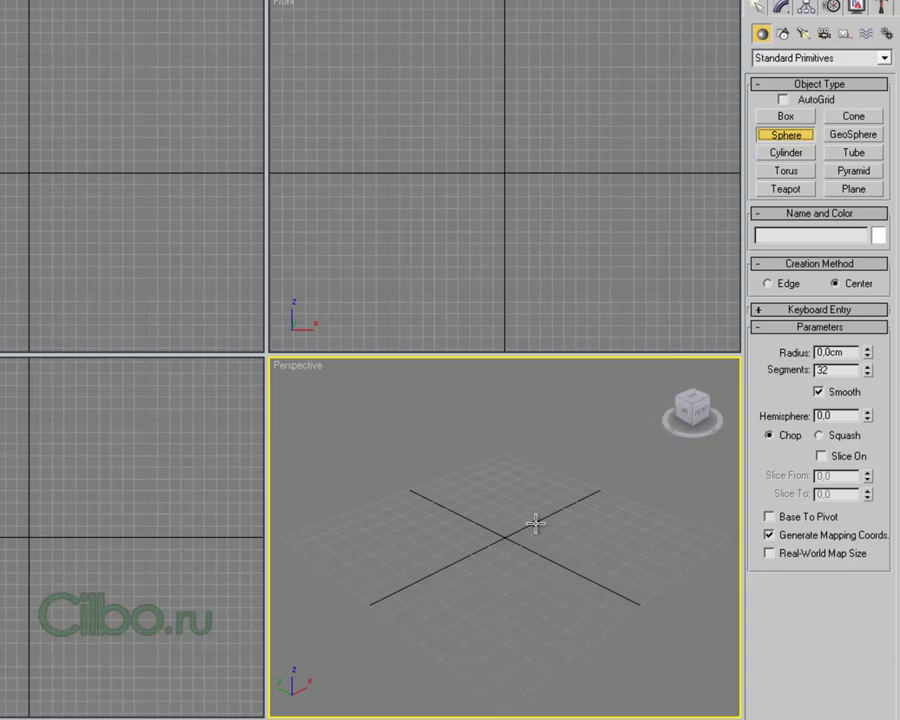
# Create Sphere01 with radius 16.828 cm above the grid centre.
pyautogui.click(495, 481)
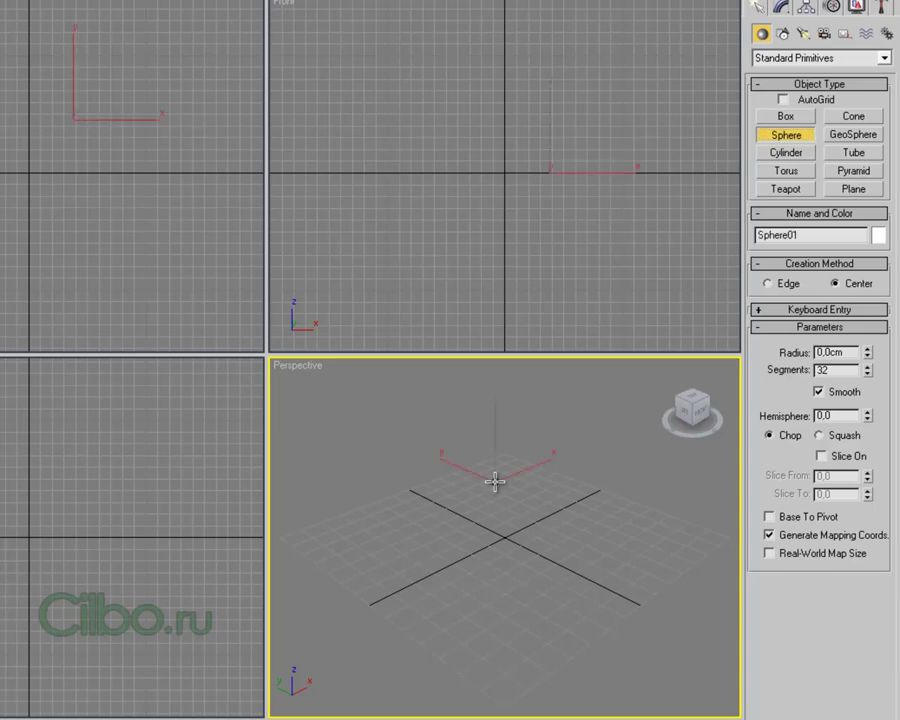
pyautogui.moveTo(495, 481); pyautogui.dragTo(506, 496)
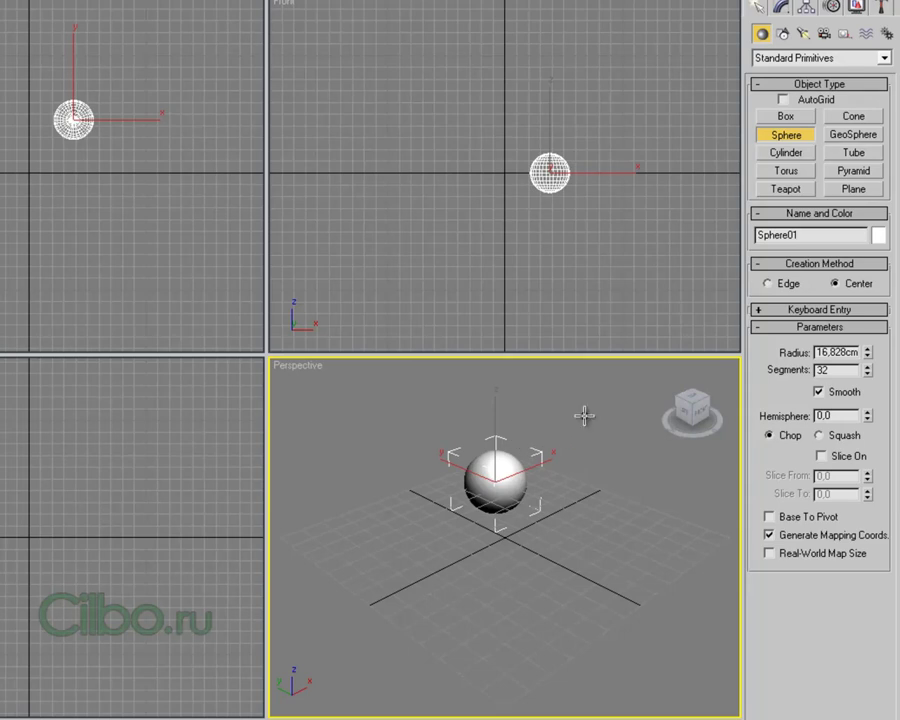
pyautogui.click(852, 136)
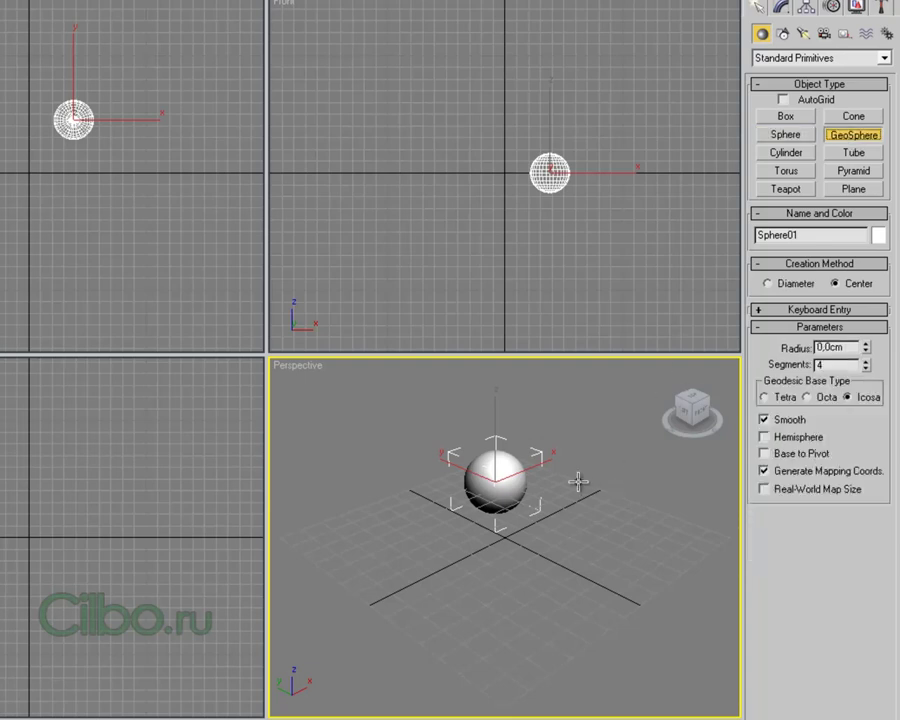
# Add GeoSphere01 (radius 18.599 cm) beside Sphere01, then inspect both up close in a maximized Front view.
pyautogui.moveTo(578, 482); pyautogui.dragTo(590, 492)
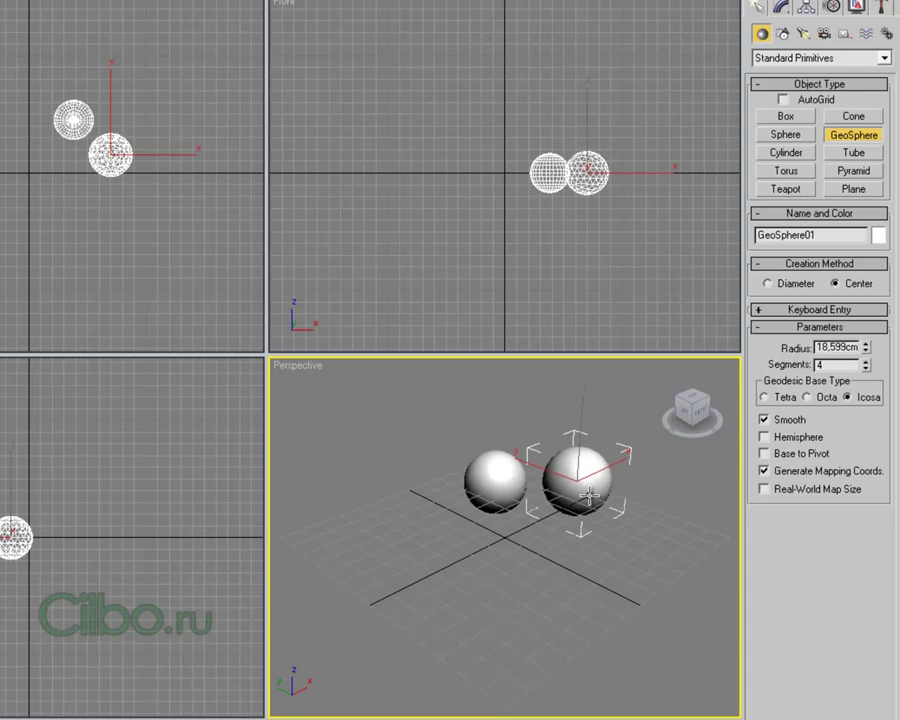
pyautogui.rightClick(499, 396)
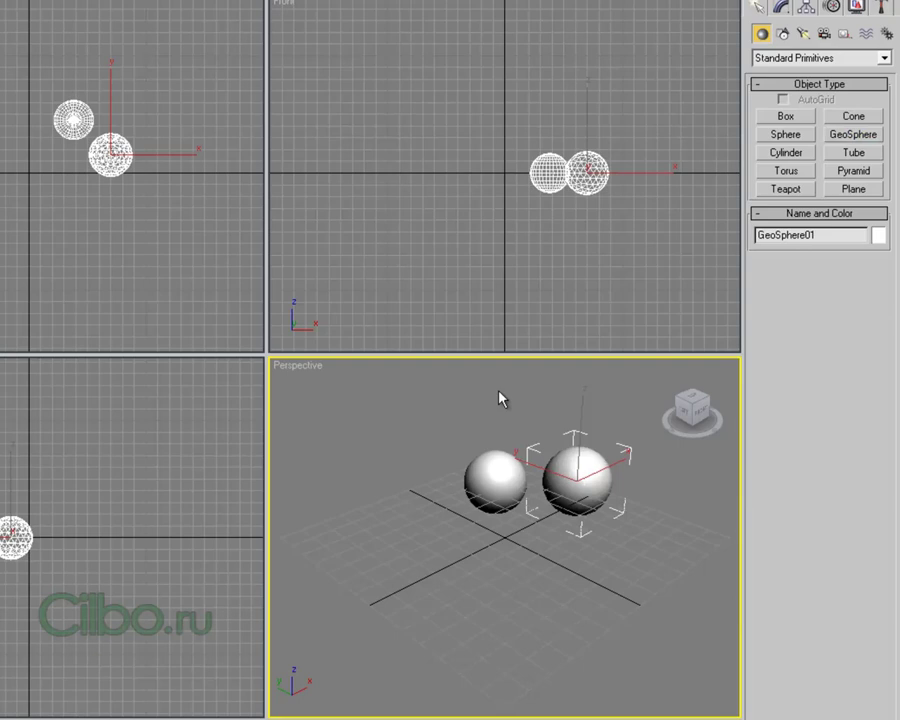
pyautogui.rightClick(563, 250)
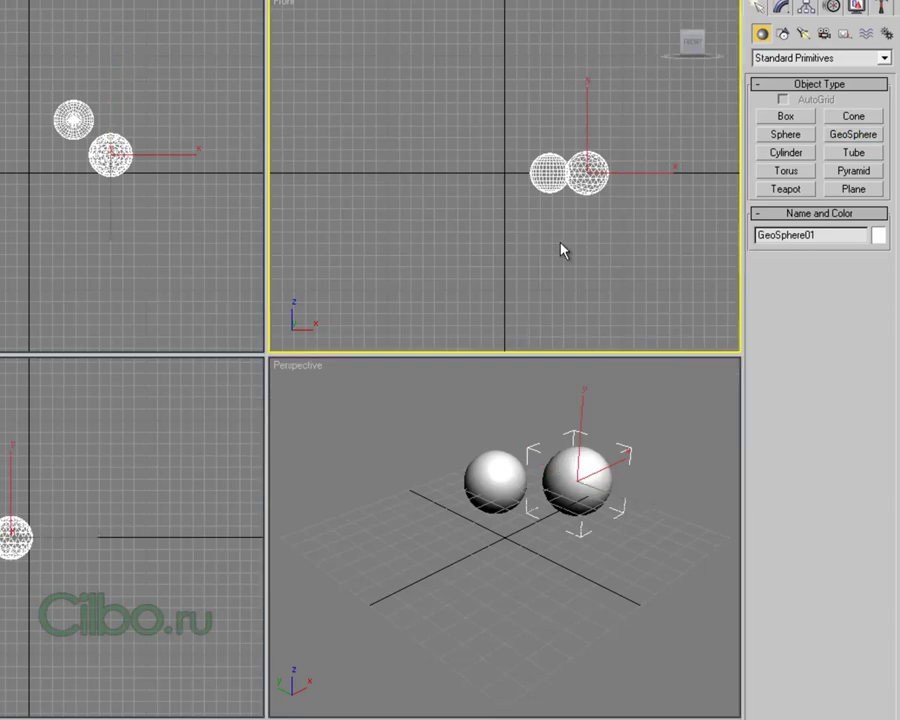
pyautogui.hotkey('alt', 'w')
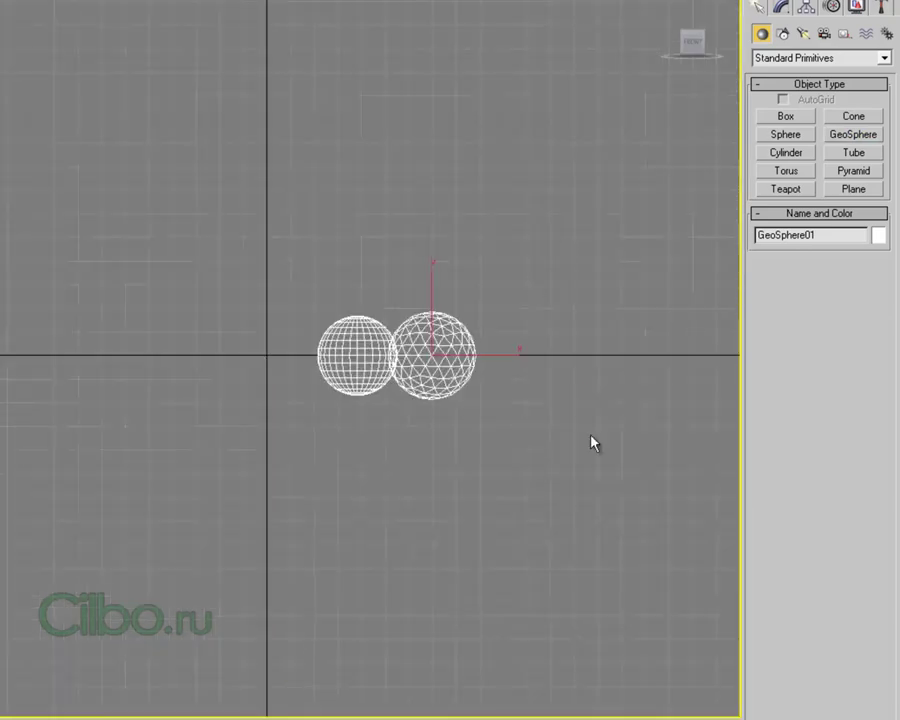
pyautogui.moveTo(591, 443)
pyautogui.mouseDown(button='middle')
pyautogui.moveTo(580, 424)
pyautogui.moveTo(498, 456)
pyautogui.mouseUp(button='middle')
pyautogui.scroll(2, 484, 402)
pyautogui.scroll(2, 481, 360)
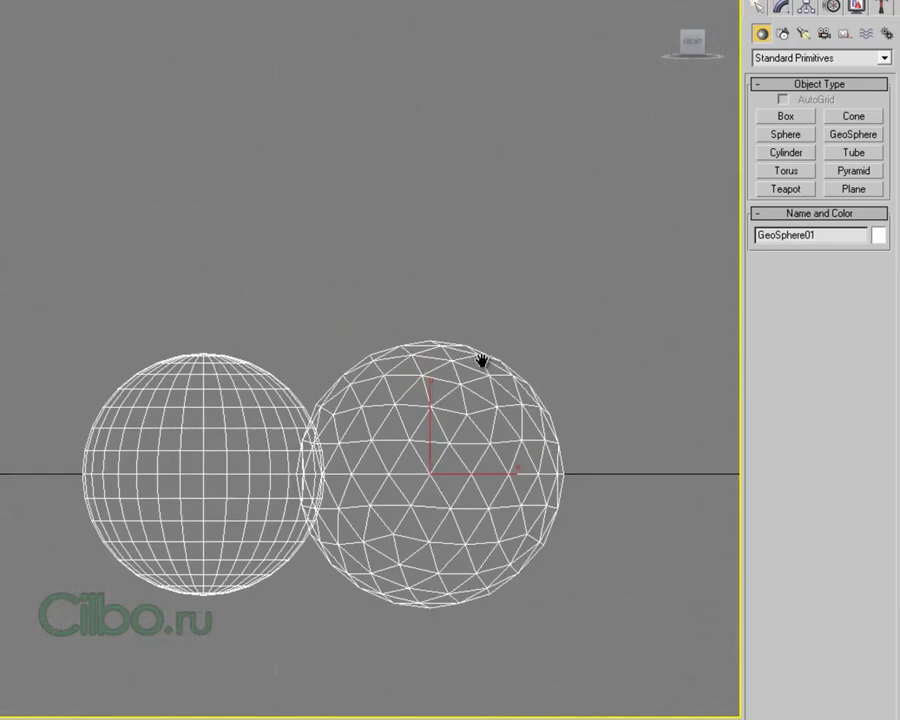
pyautogui.scroll(1, 481, 360)
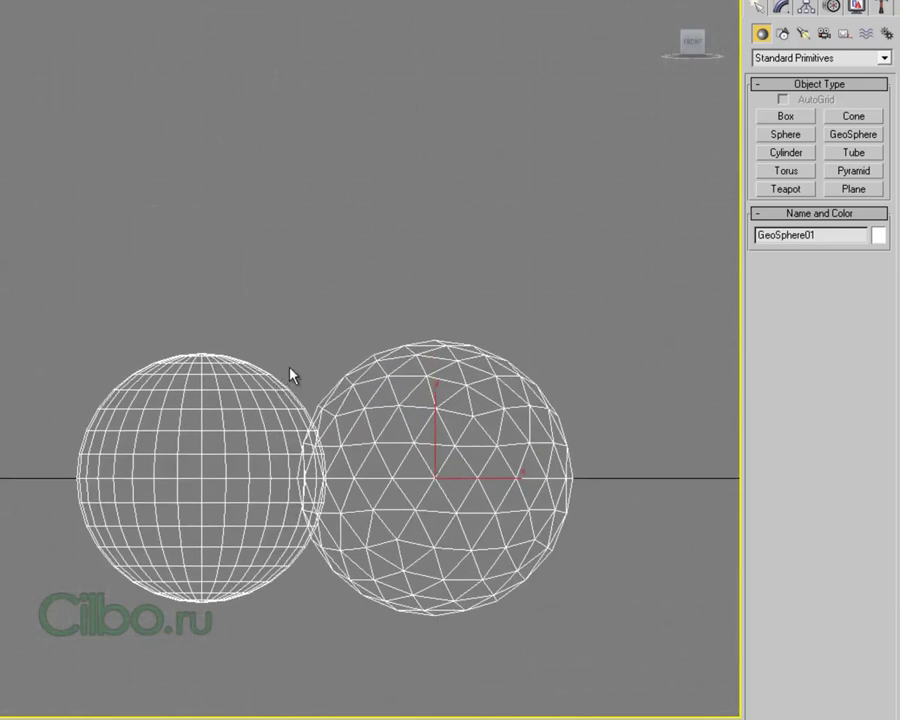
pyautogui.moveTo(440, 320); pyautogui.dragTo(420, 239, button='middle')
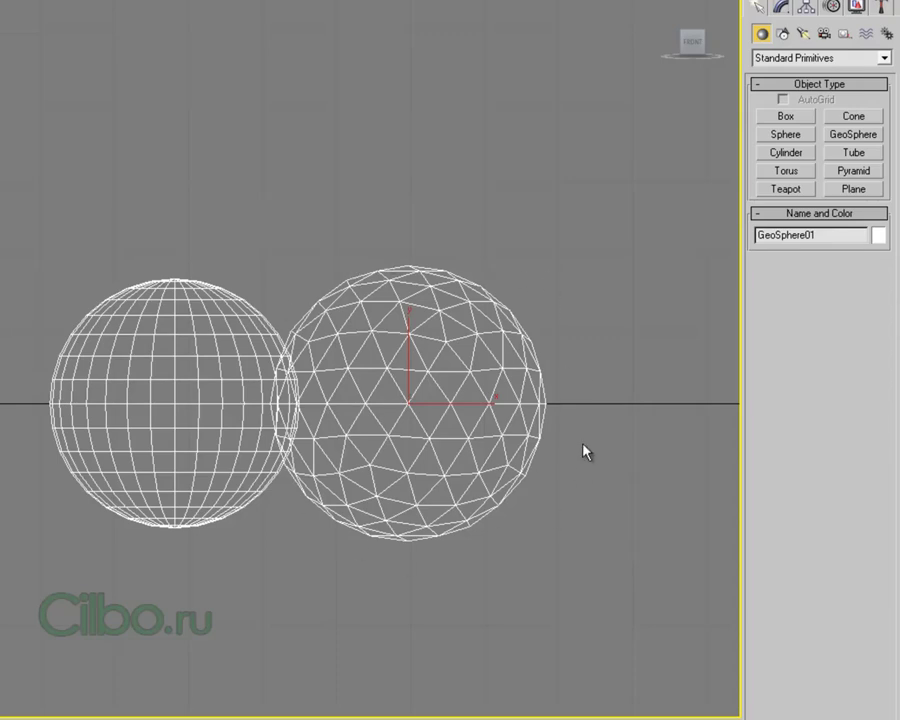
# Maximize the Perspective viewport and pan to frame Sphere01 and GeoSphere01.
pyautogui.hotkey('alt', 'w')
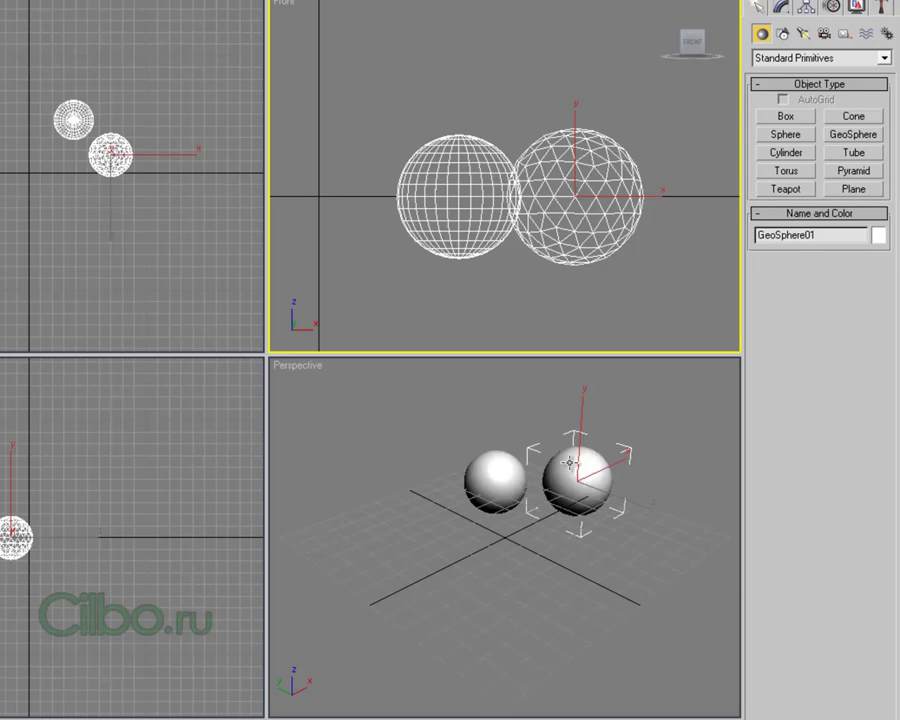
pyautogui.rightClick(385, 533)
pyautogui.hotkey('alt', 'w')
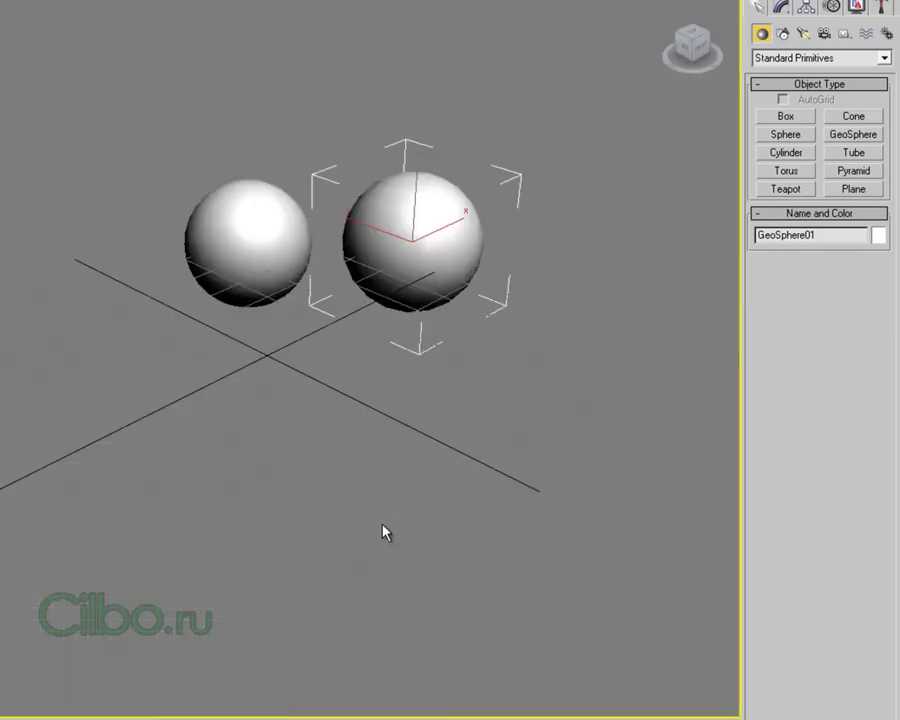
pyautogui.moveTo(488, 375); pyautogui.dragTo(466, 368, button='middle')
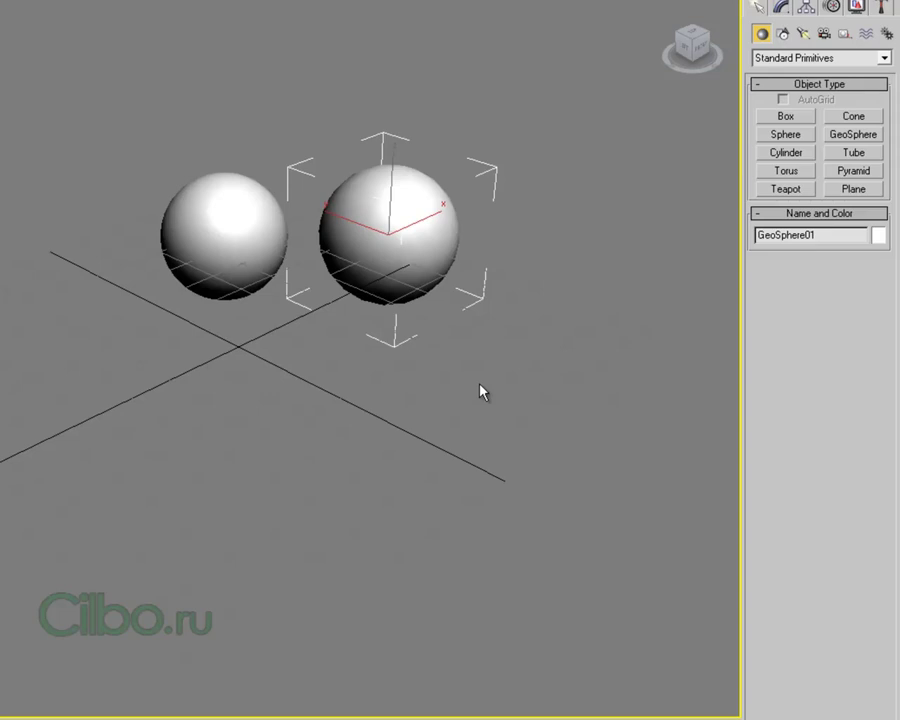
pyautogui.hotkey('alt', 'w')
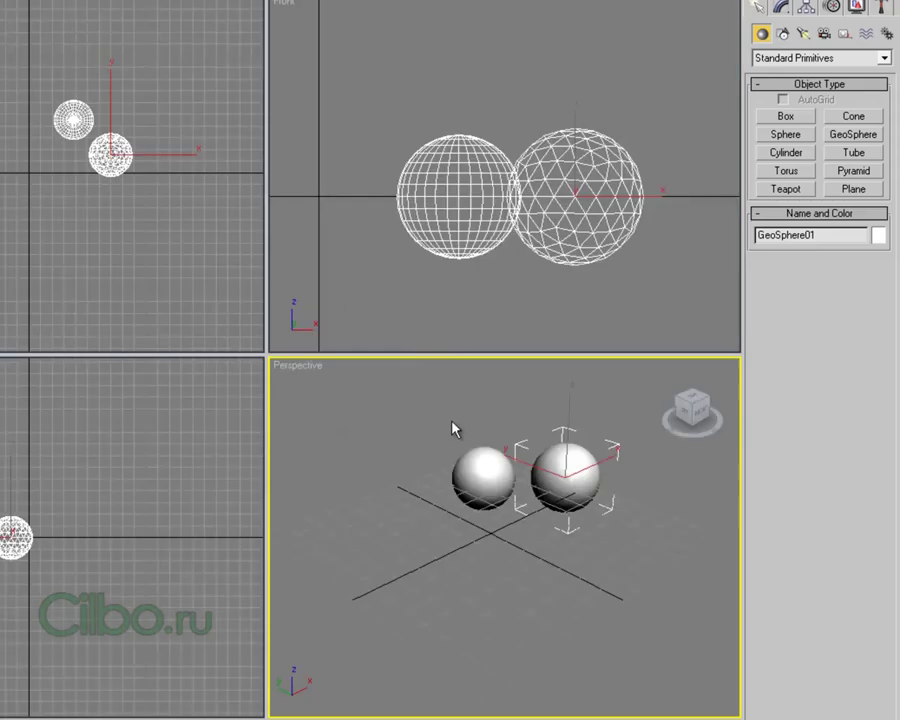
pyautogui.hotkey('alt', 'w')
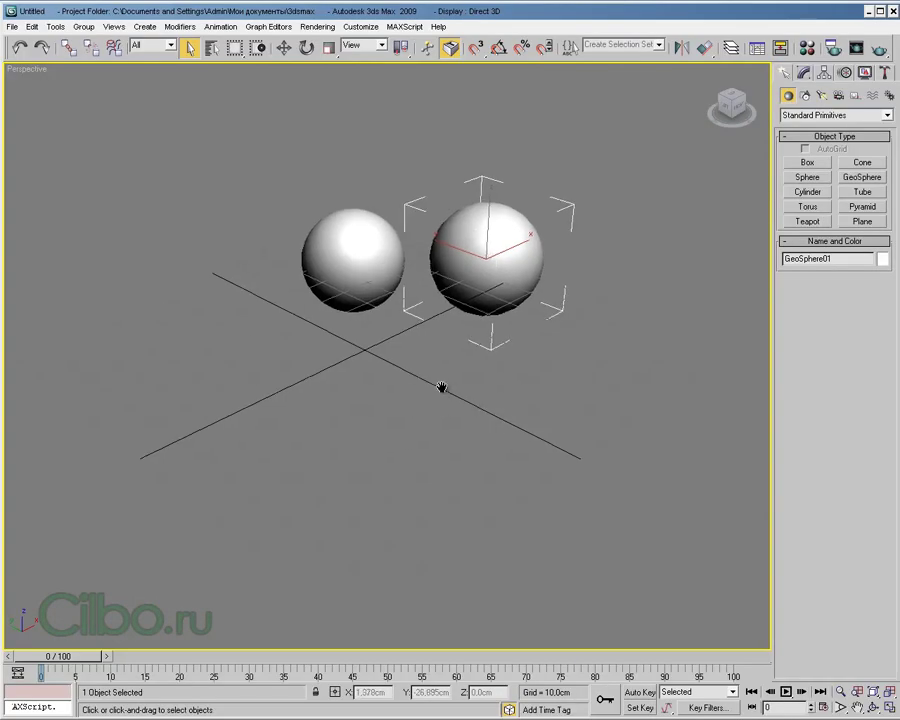
pyautogui.moveTo(438, 386)
pyautogui.mouseDown(button='middle')
pyautogui.moveTo(451, 423)
pyautogui.moveTo(446, 400)
pyautogui.mouseUp(button='middle')
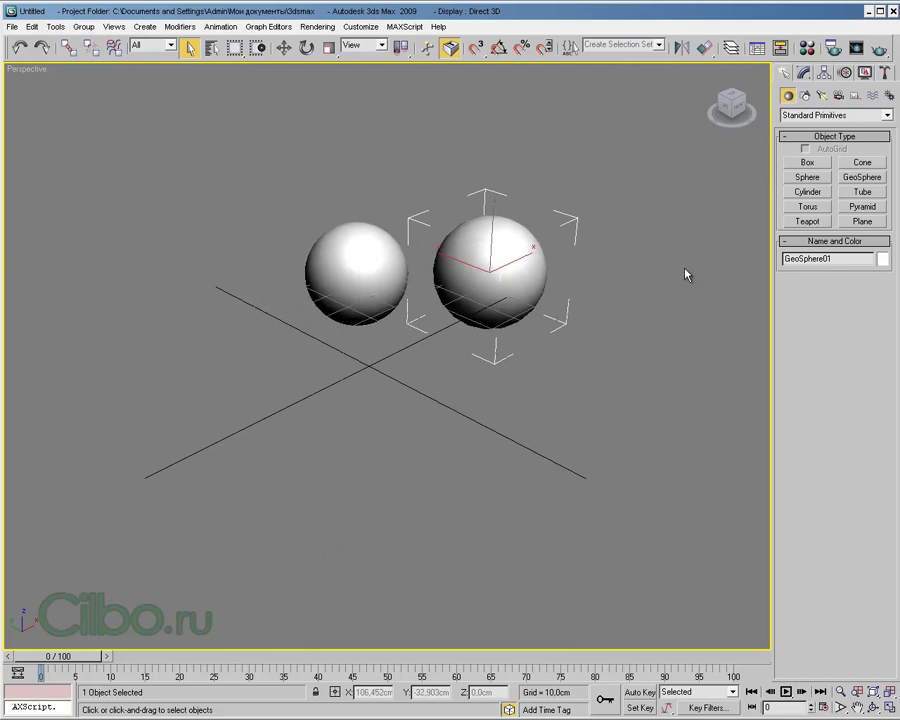
# Create Box01 left of the spheres: length 34.755, width 36.681, height 32.346 cm.
pyautogui.click(807, 164)
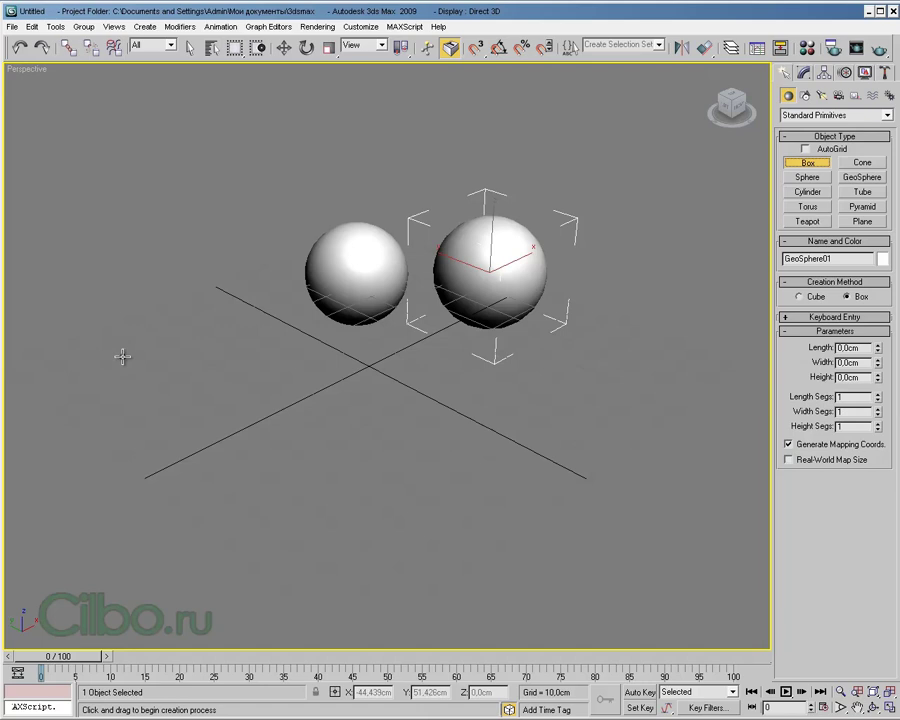
pyautogui.moveTo(126, 358)
pyautogui.mouseDown()
pyautogui.moveTo(278, 378)
pyautogui.moveTo(330, 365)
pyautogui.mouseUp()
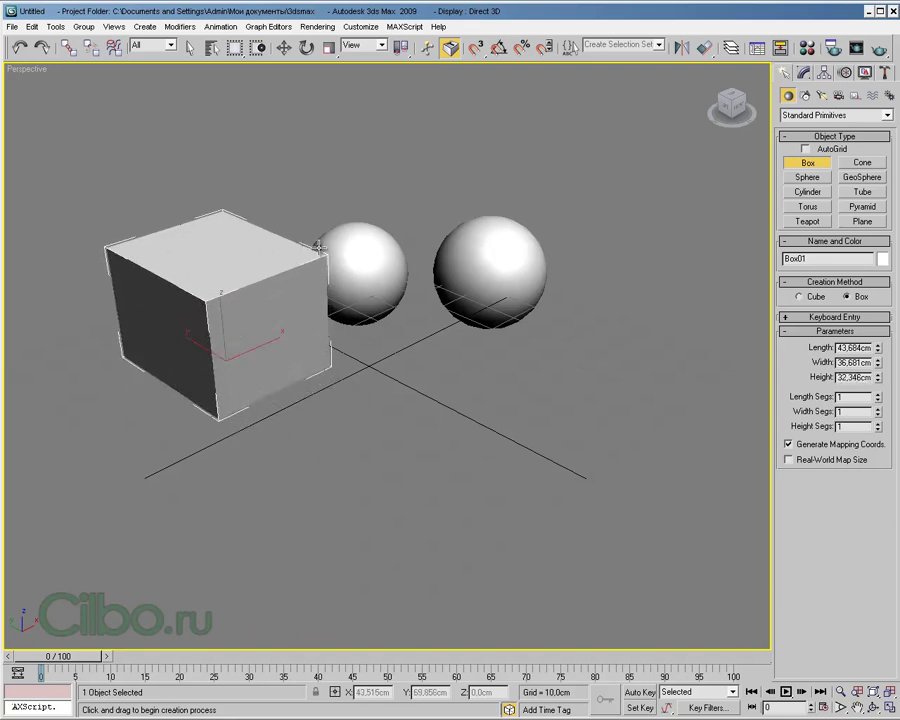
pyautogui.click(318, 245)
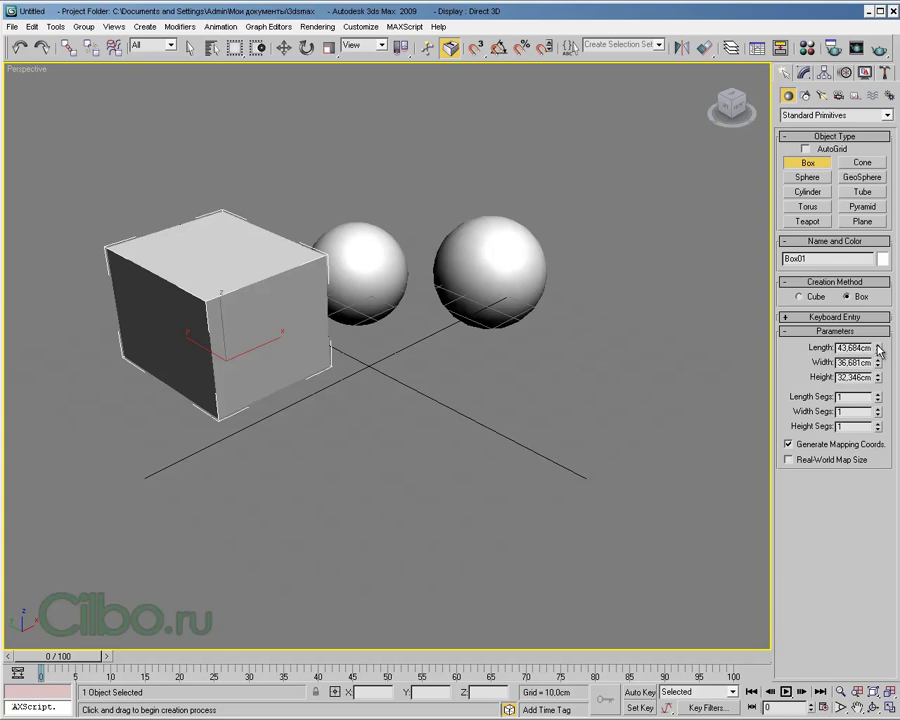
pyautogui.moveTo(880, 351); pyautogui.dragTo(880, 380)
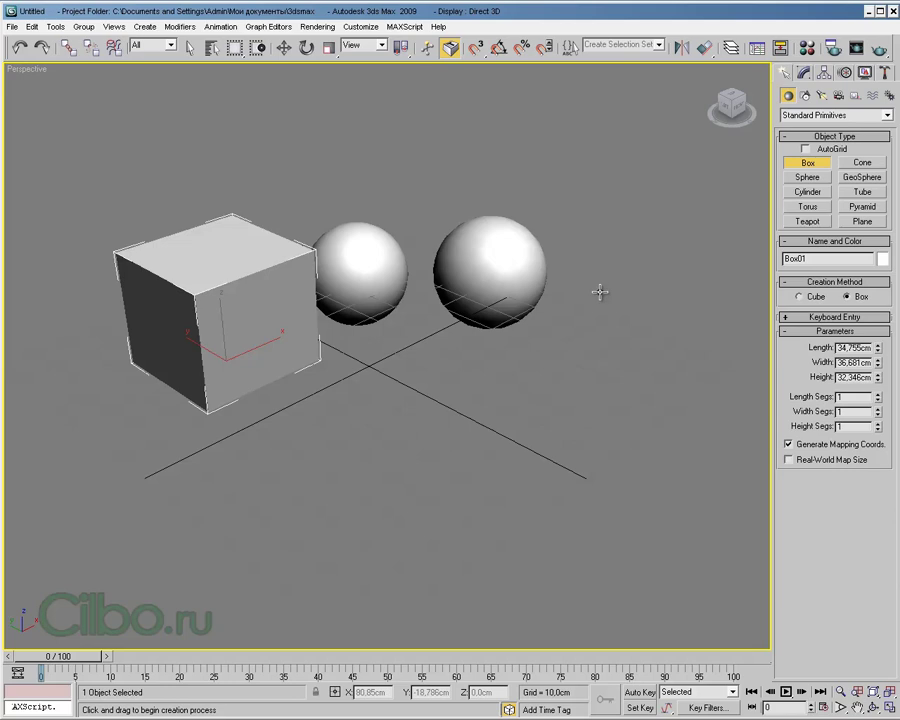
pyautogui.rightClick(601, 217)
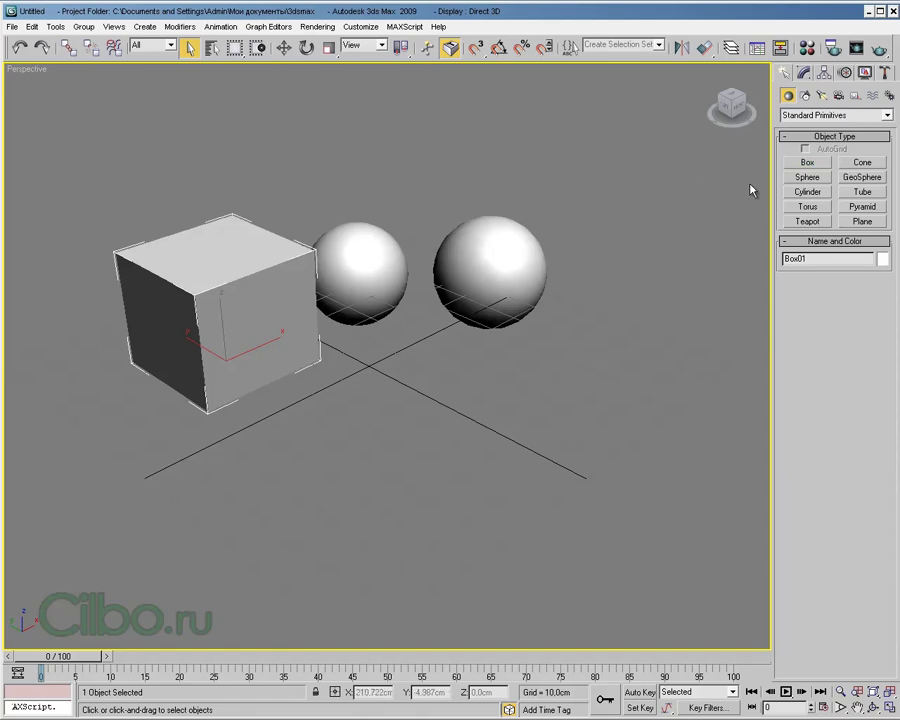
# Create Cylinder01 in front of the box, radius 14.004 cm and height 45.589 cm.
pyautogui.click(806, 193)
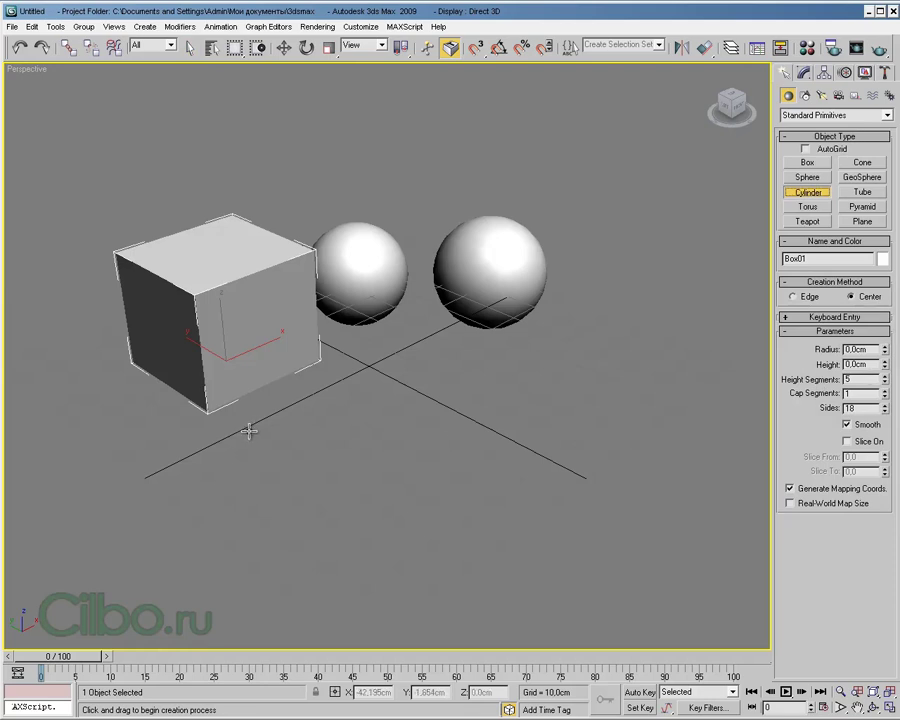
pyautogui.moveTo(267, 427); pyautogui.dragTo(314, 449)
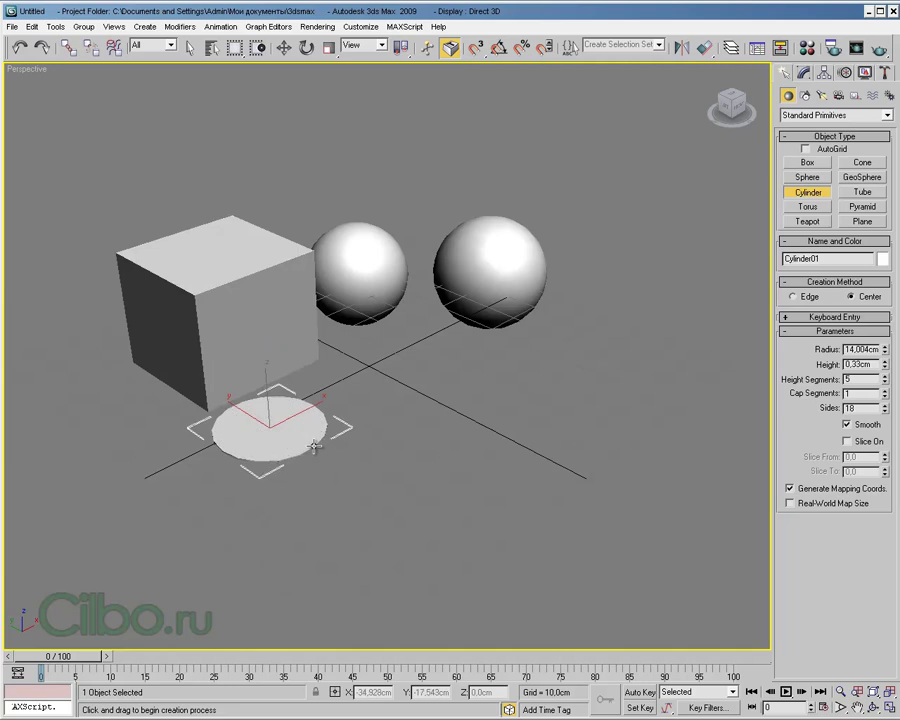
pyautogui.click(314, 254)
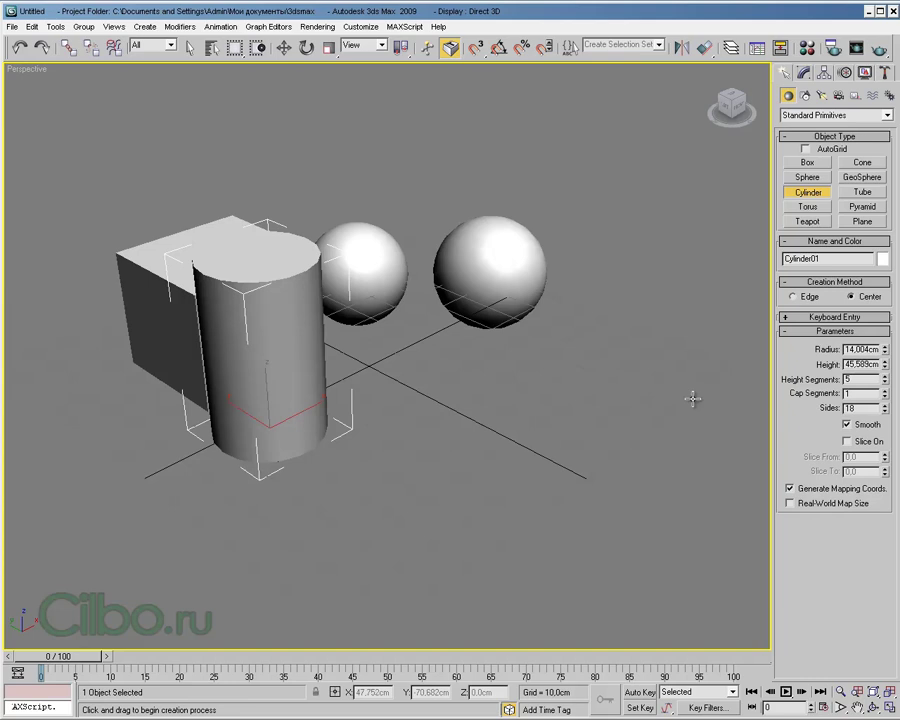
pyautogui.moveTo(607, 410)
pyautogui.keyDown('alt'); pyautogui.mouseDown(button='middle')
pyautogui.moveTo(579, 416)
pyautogui.moveTo(589, 398)
pyautogui.mouseUp(button='middle'); pyautogui.keyUp('alt')
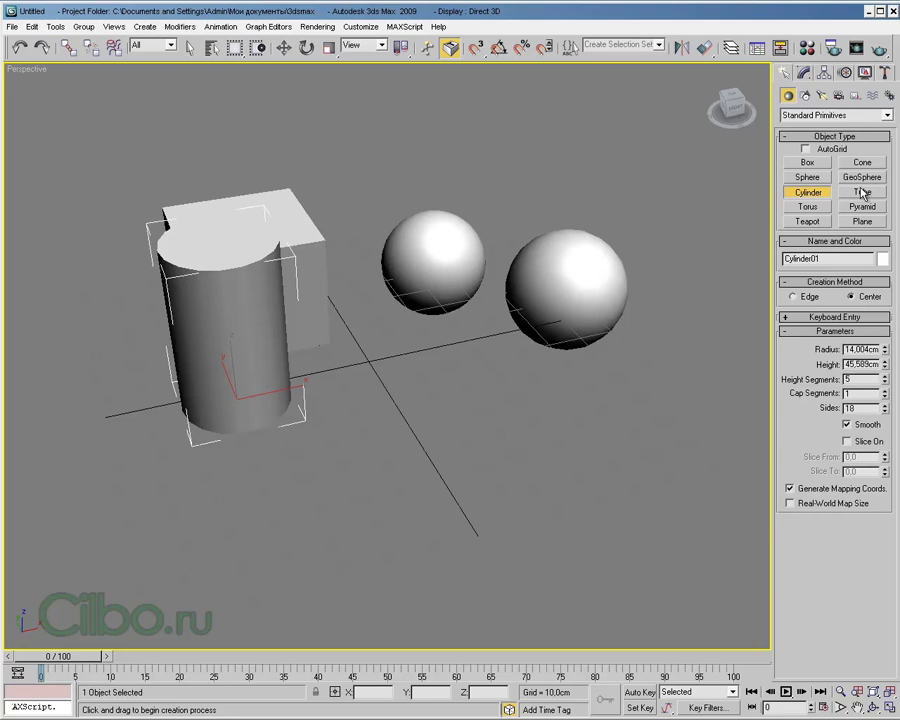
# Create Tube01 beside the cylinder: Radius 1 18.179, Radius 2 15.354, height 51.281 cm.
pyautogui.click(862, 192)
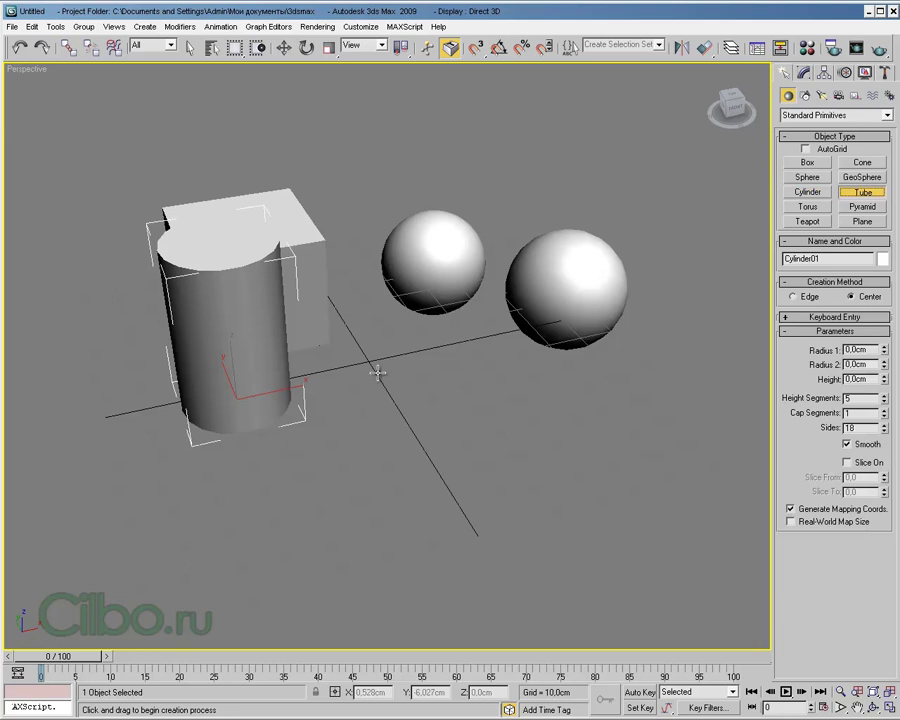
pyautogui.moveTo(379, 372); pyautogui.dragTo(408, 408)
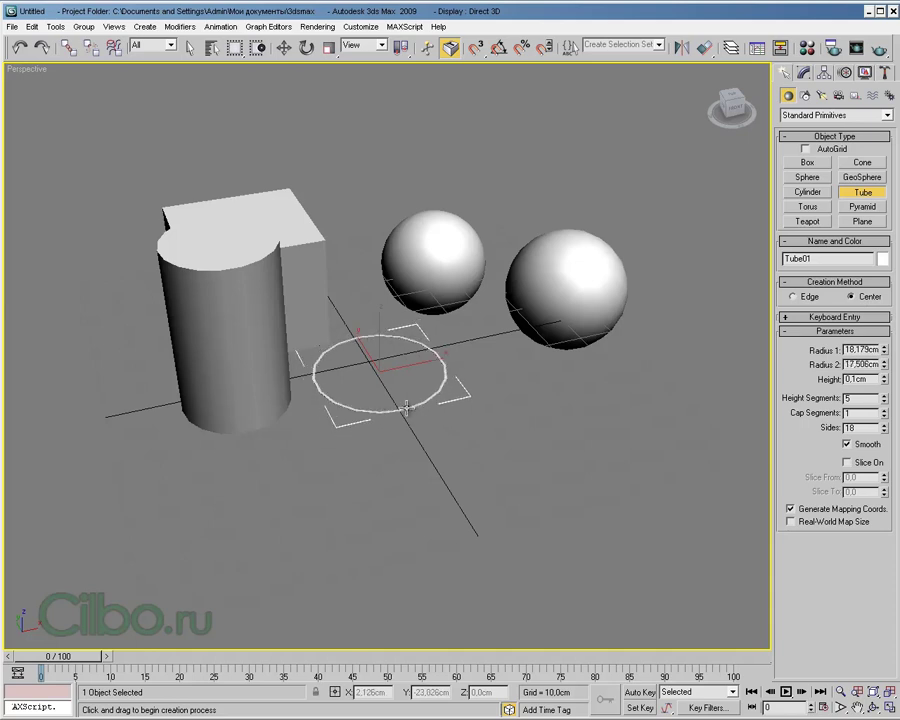
pyautogui.click(404, 402)
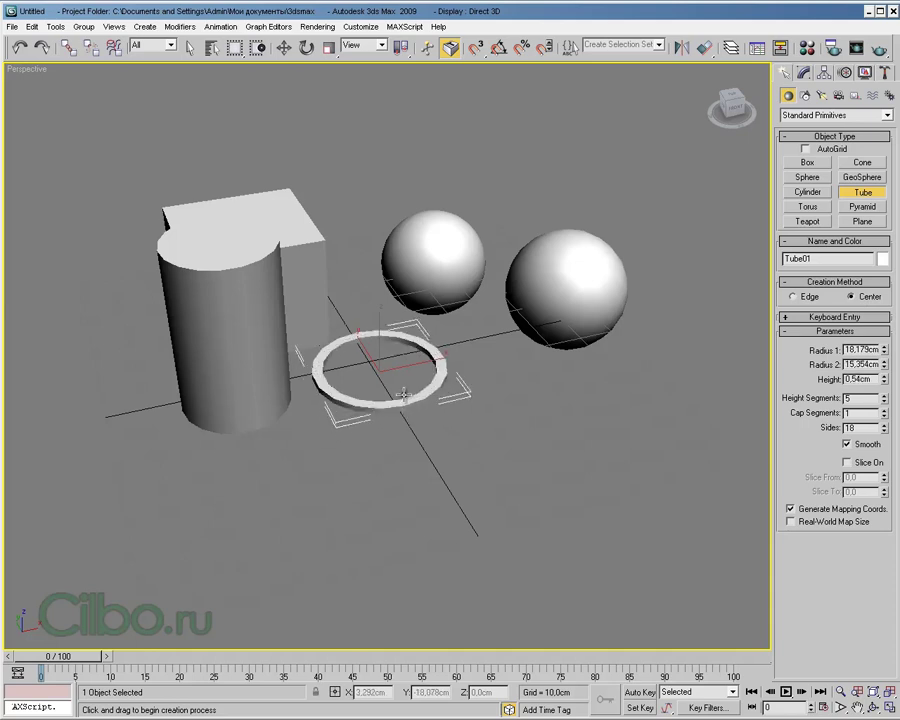
pyautogui.click(399, 203)
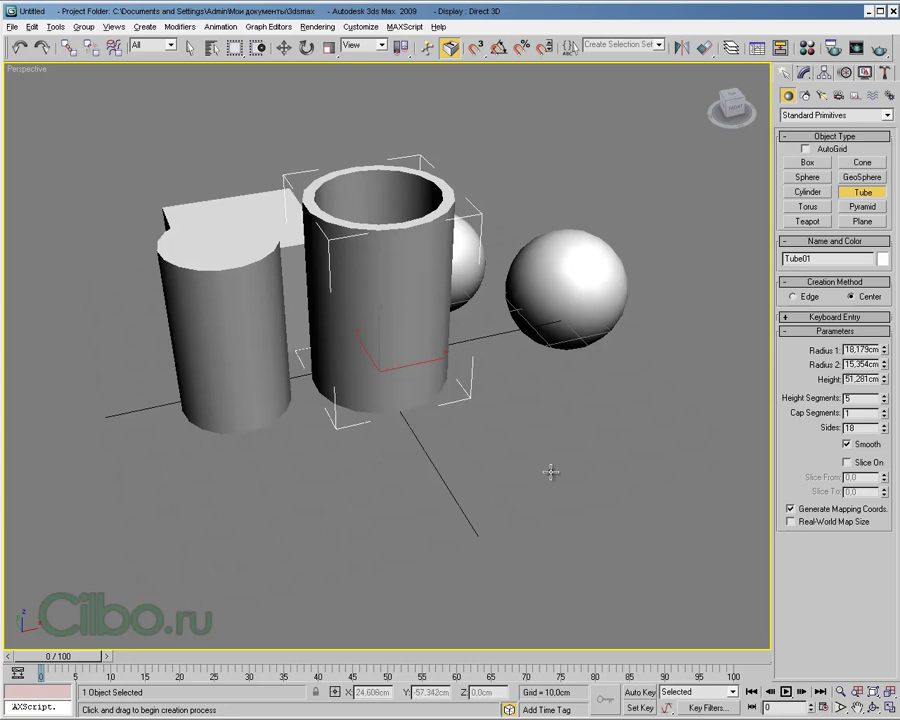
pyautogui.keyDown('alt'); pyautogui.moveTo(548, 528); pyautogui.dragTo(442, 459, button='middle'); pyautogui.keyUp('alt')
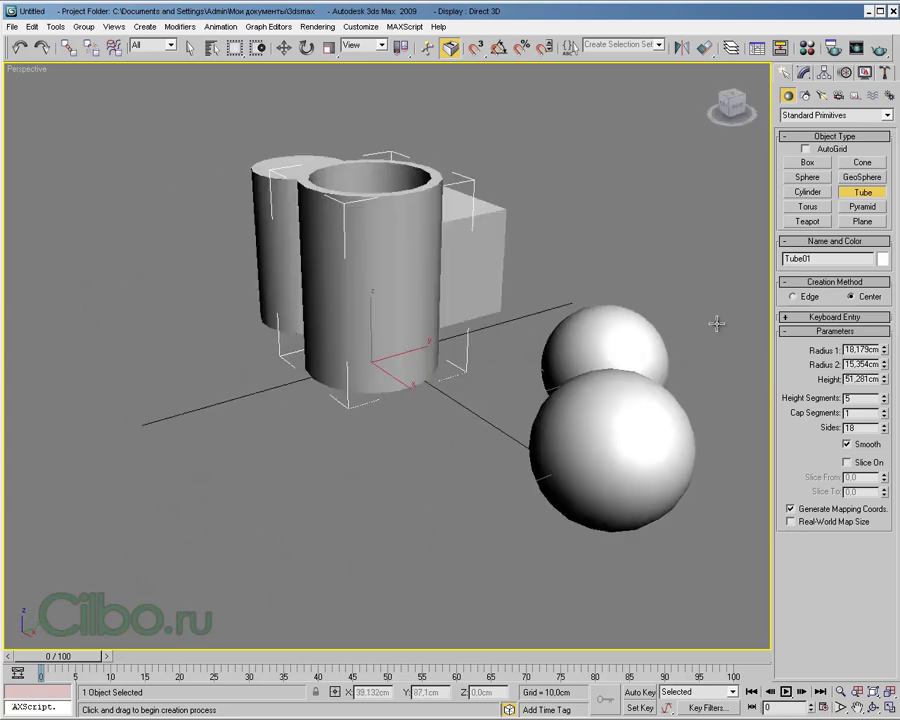
# Create Torus01 on the ground with Radius 1 48.312 cm and Radius 2 9.345 cm.
pyautogui.click(808, 207)
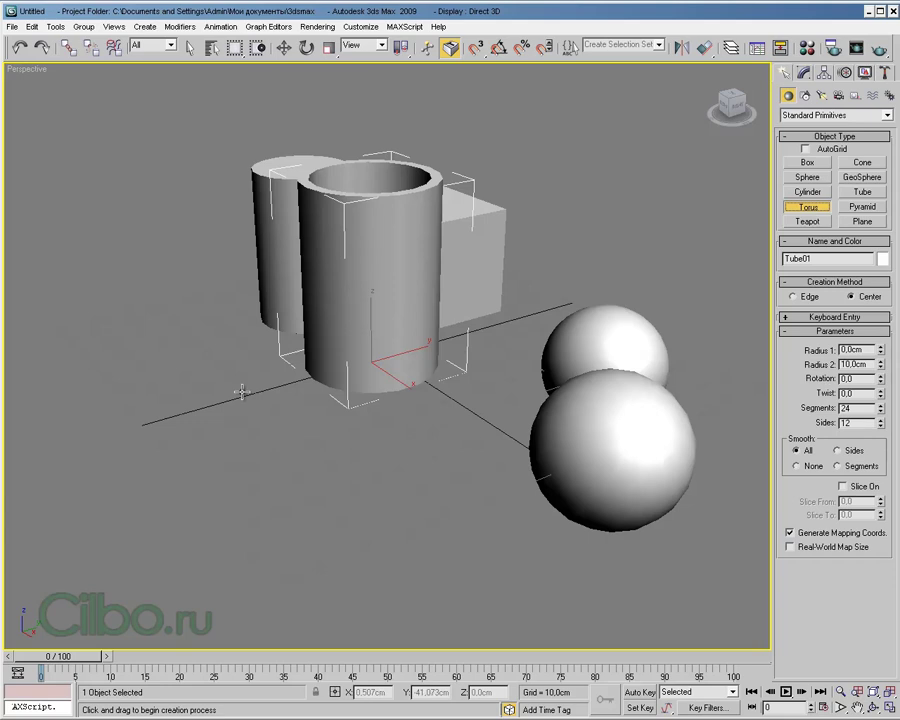
pyautogui.moveTo(160, 358); pyautogui.dragTo(239, 457)
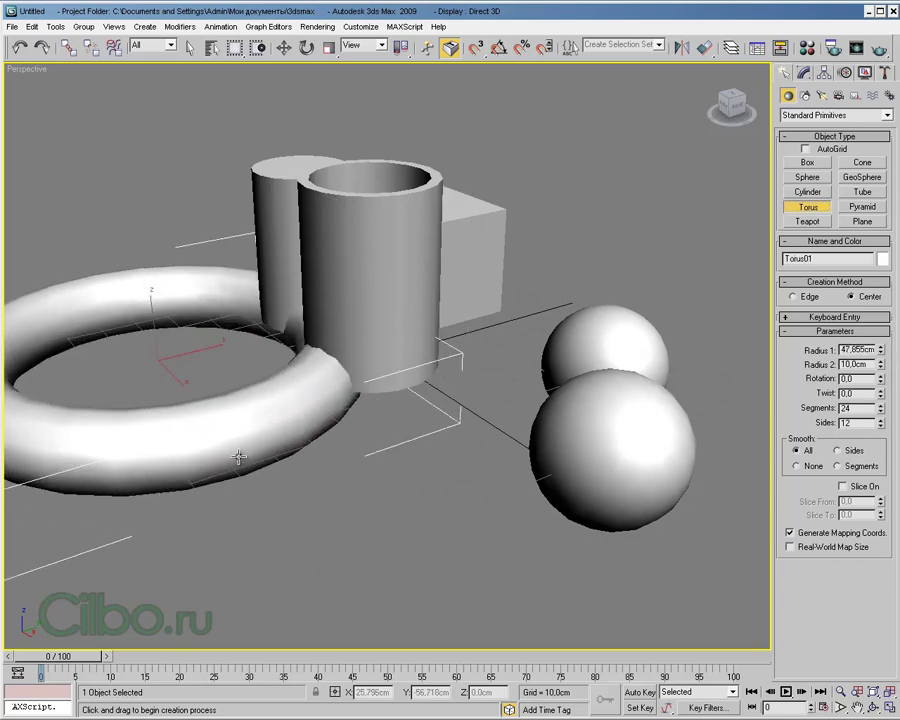
pyautogui.moveTo(239, 457); pyautogui.dragTo(239, 456)
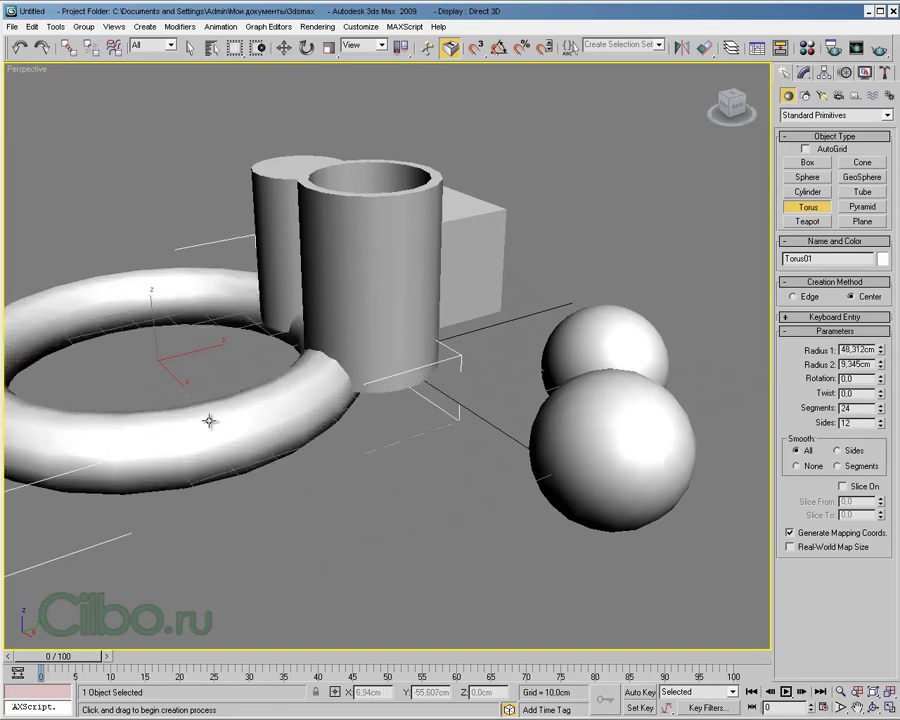
pyautogui.moveTo(464, 524)
pyautogui.keyDown('alt'); pyautogui.mouseDown(button='middle')
pyautogui.moveTo(426, 516)
pyautogui.moveTo(438, 508)
pyautogui.mouseUp(button='middle'); pyautogui.keyUp('alt')
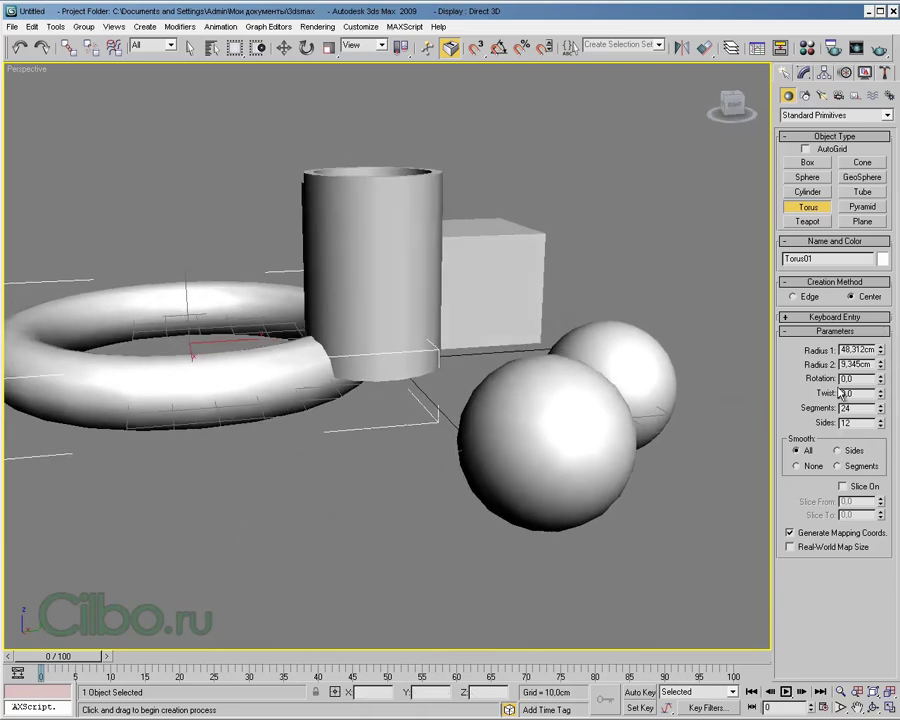
# Create Pyramid01 in front of the tube: width 35.164, depth 30.018, height 28.716 cm.
pyautogui.click(860, 207)
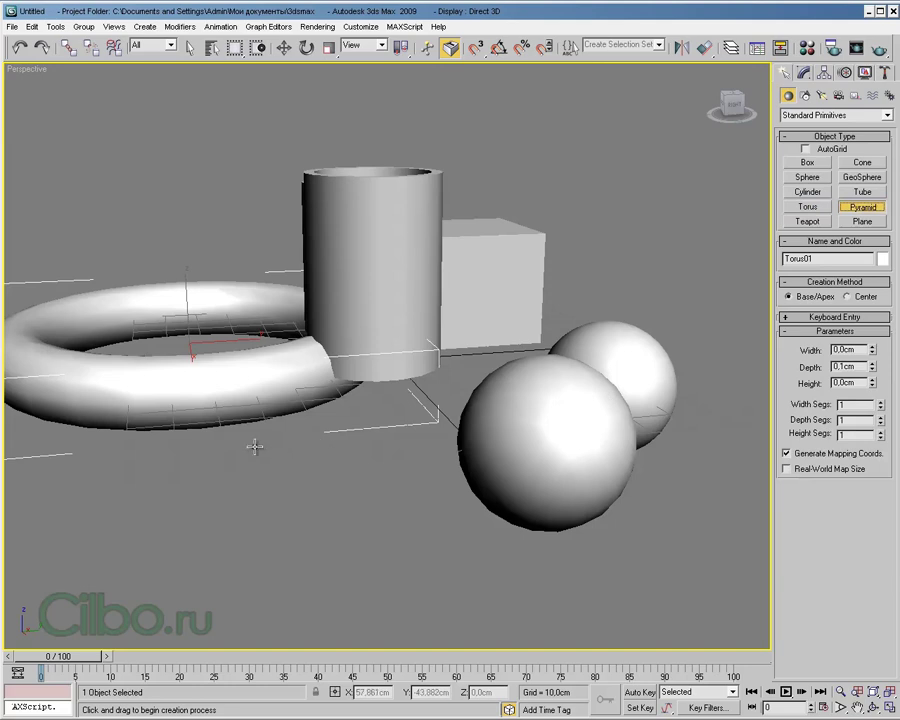
pyautogui.moveTo(248, 443); pyautogui.dragTo(435, 497)
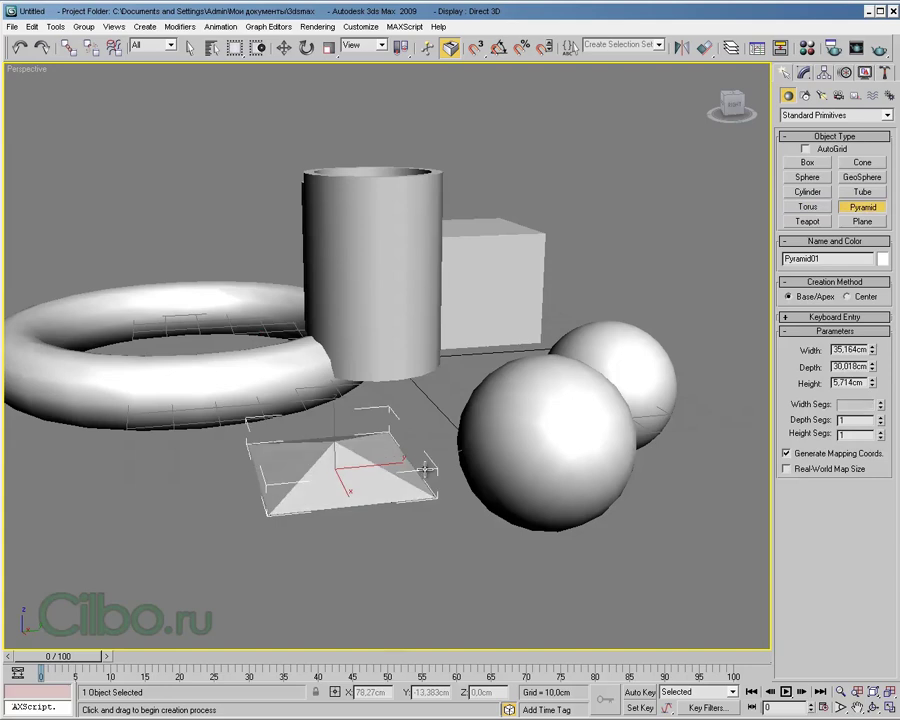
pyautogui.click(392, 302)
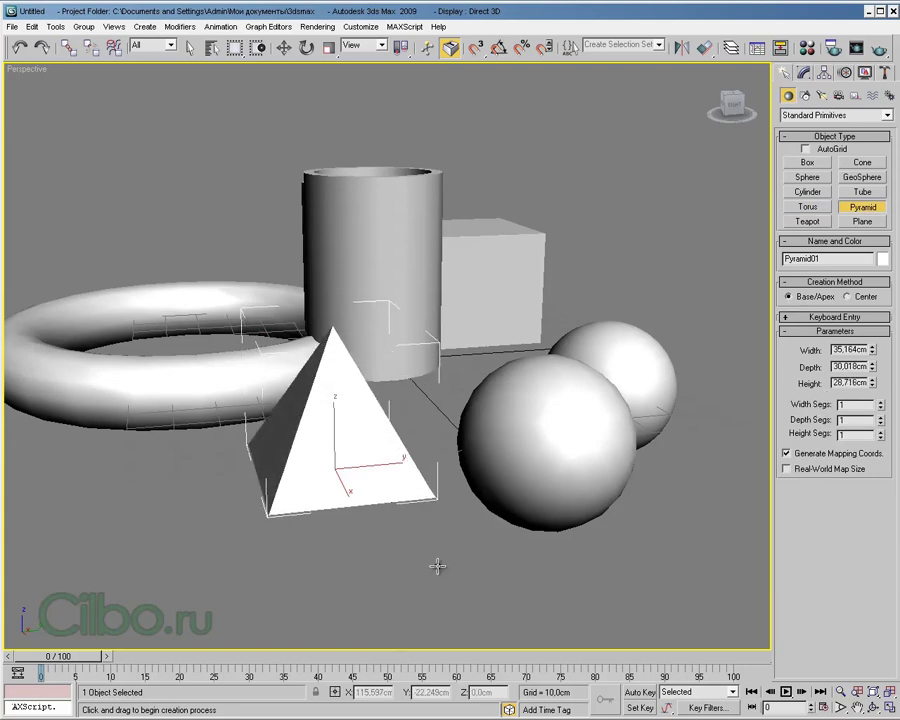
pyautogui.moveTo(434, 562)
pyautogui.keyDown('alt'); pyautogui.mouseDown(button='middle')
pyautogui.moveTo(516, 554)
pyautogui.moveTo(511, 580)
pyautogui.moveTo(589, 646)
pyautogui.mouseUp(button='middle'); pyautogui.keyUp('alt')
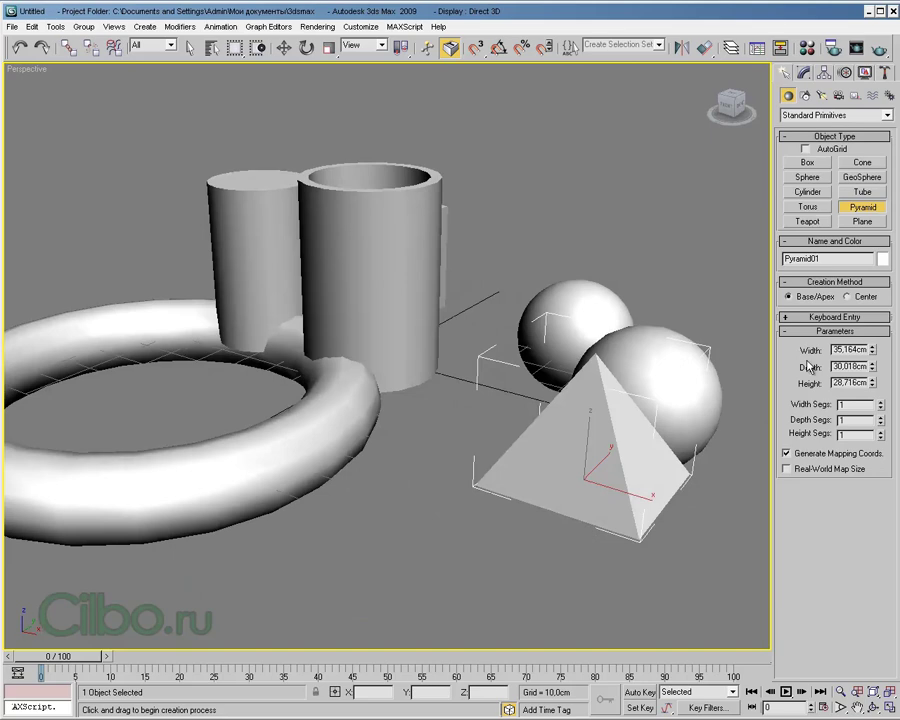
# Create a cone by the torus, 12.479 cm base radius, 45.214 cm tall, with top radius 0.
pyautogui.click(864, 163)
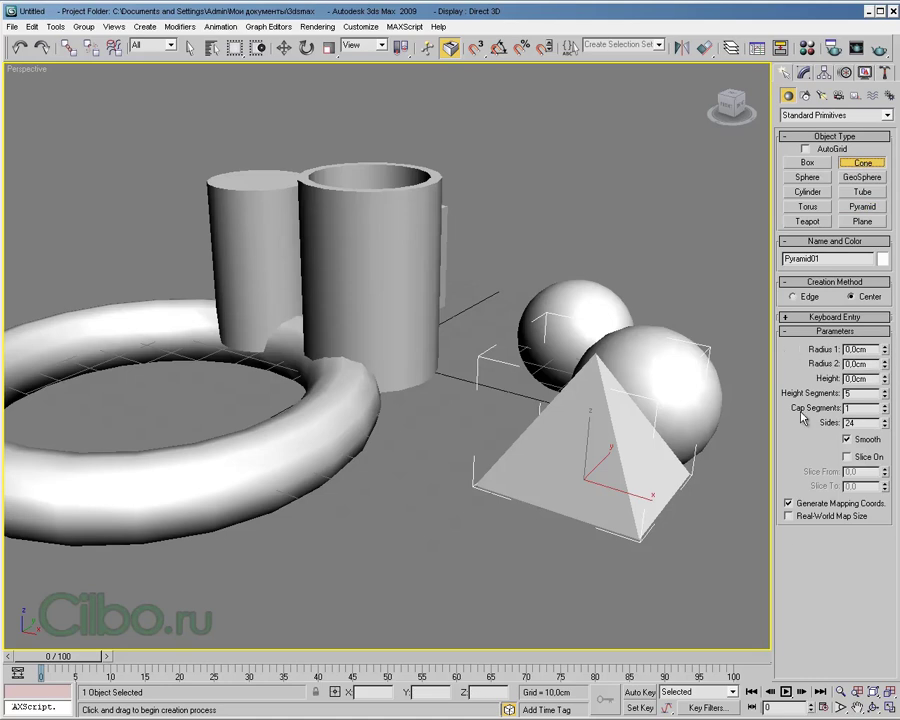
pyautogui.moveTo(364, 506); pyautogui.dragTo(397, 540)
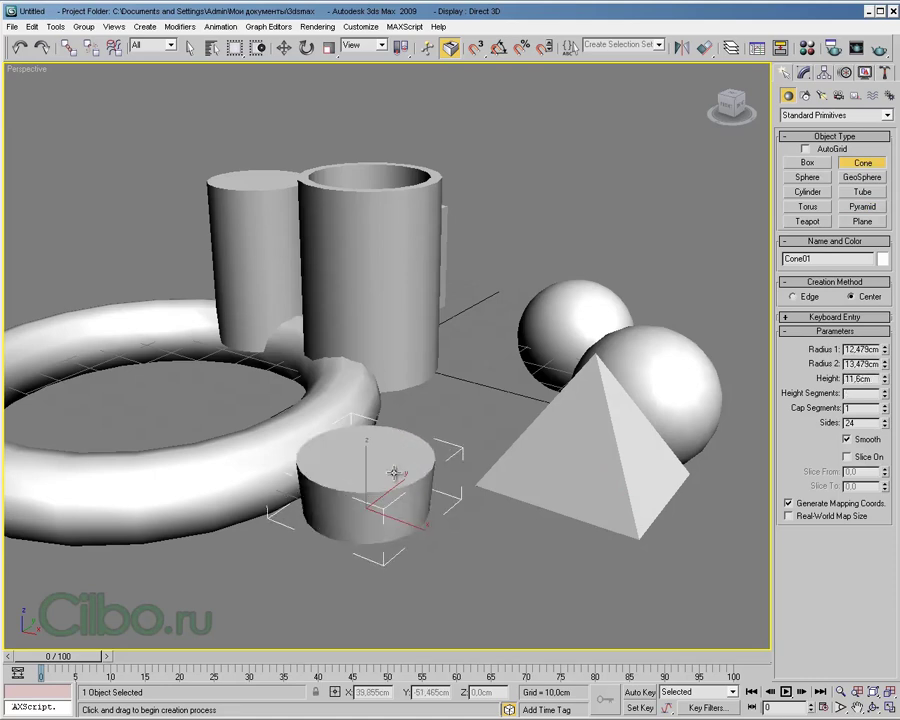
pyautogui.click(395, 298)
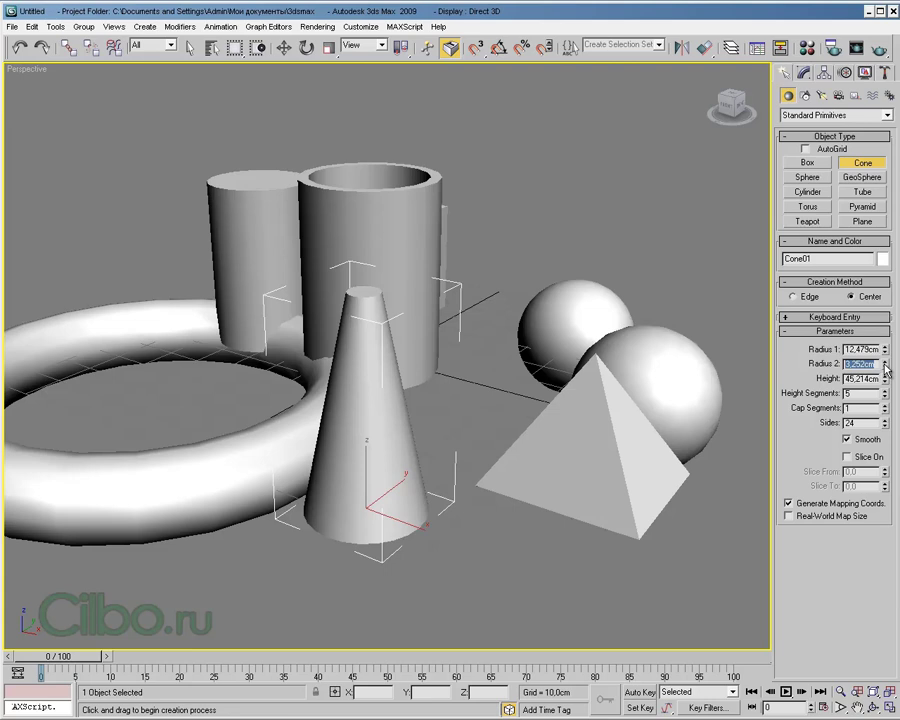
pyautogui.rightClick(884, 368)
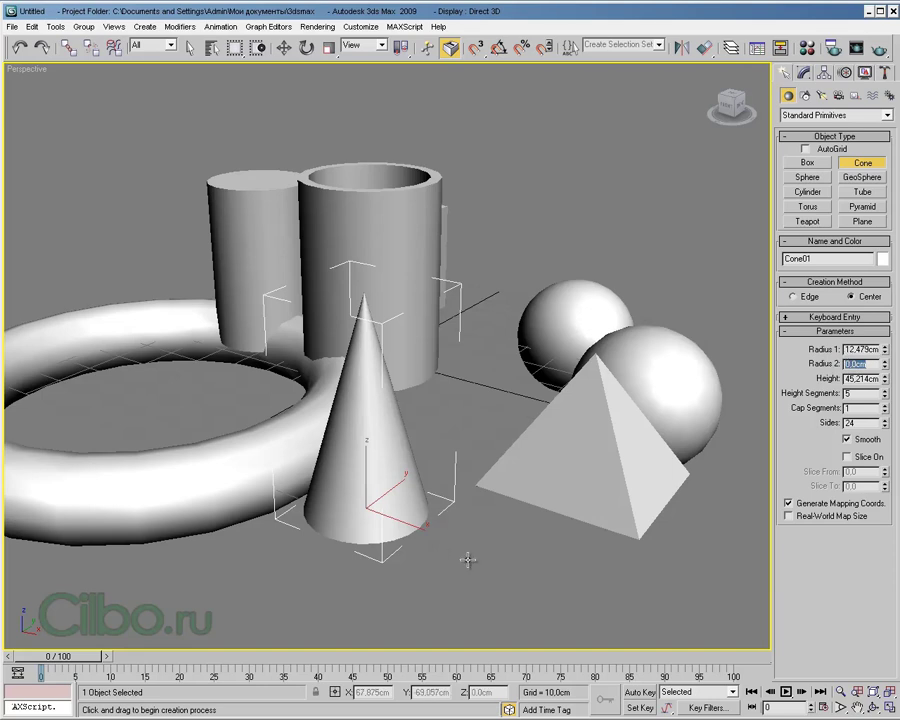
pyautogui.moveTo(467, 562)
pyautogui.mouseDown(button='middle')
pyautogui.moveTo(444, 597)
pyautogui.moveTo(432, 562)
pyautogui.mouseUp(button='middle')
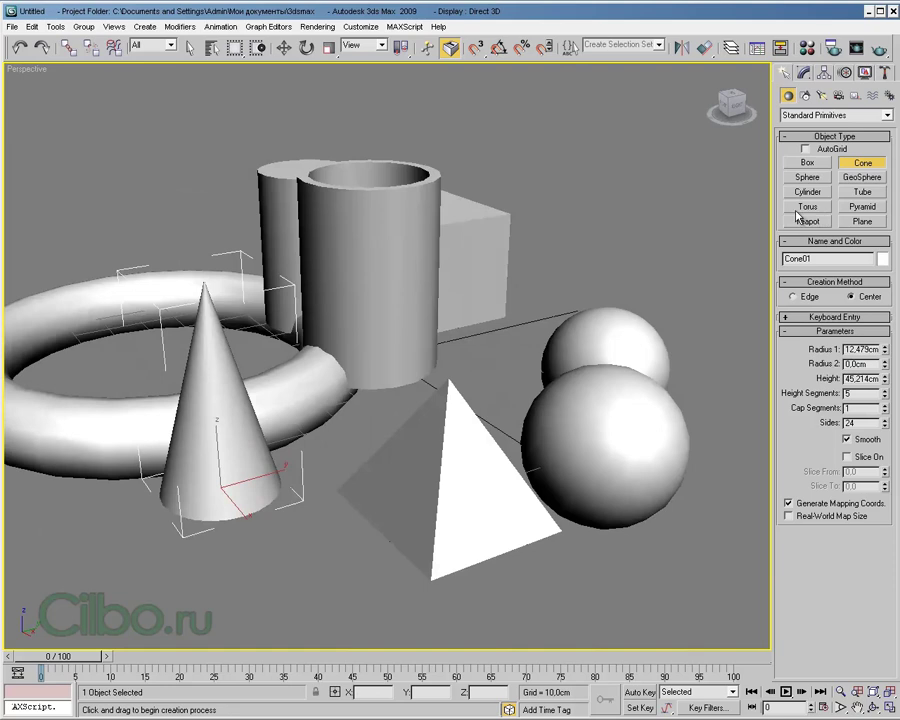
# Draw a ground plane in front of the cone and a 15.31 cm radius teapot centred on it.
pyautogui.click(865, 222)
pyautogui.moveTo(72, 555); pyautogui.dragTo(425, 594)
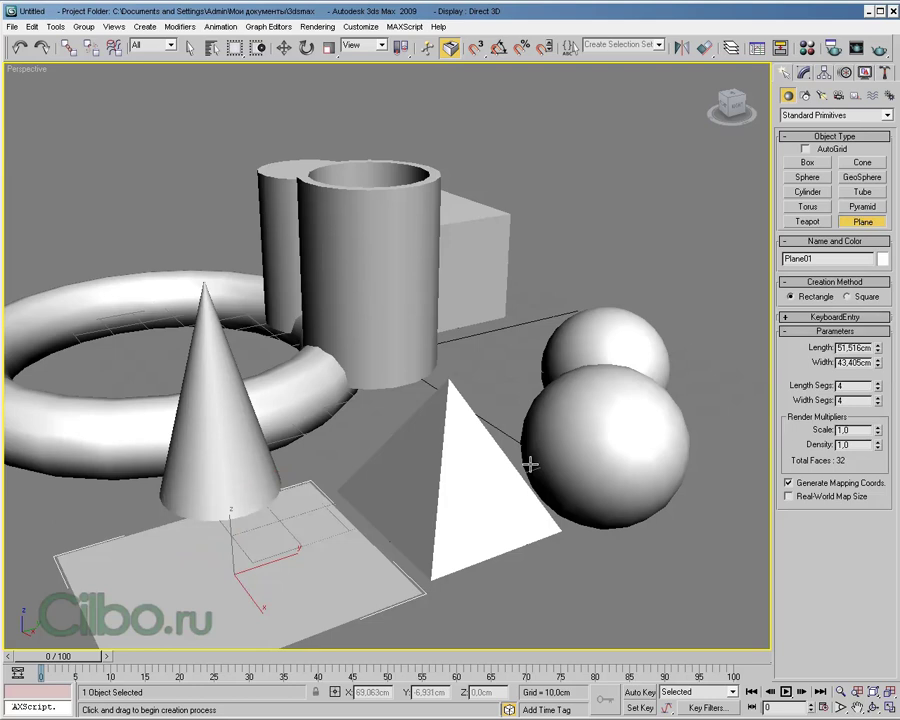
pyautogui.click(803, 222)
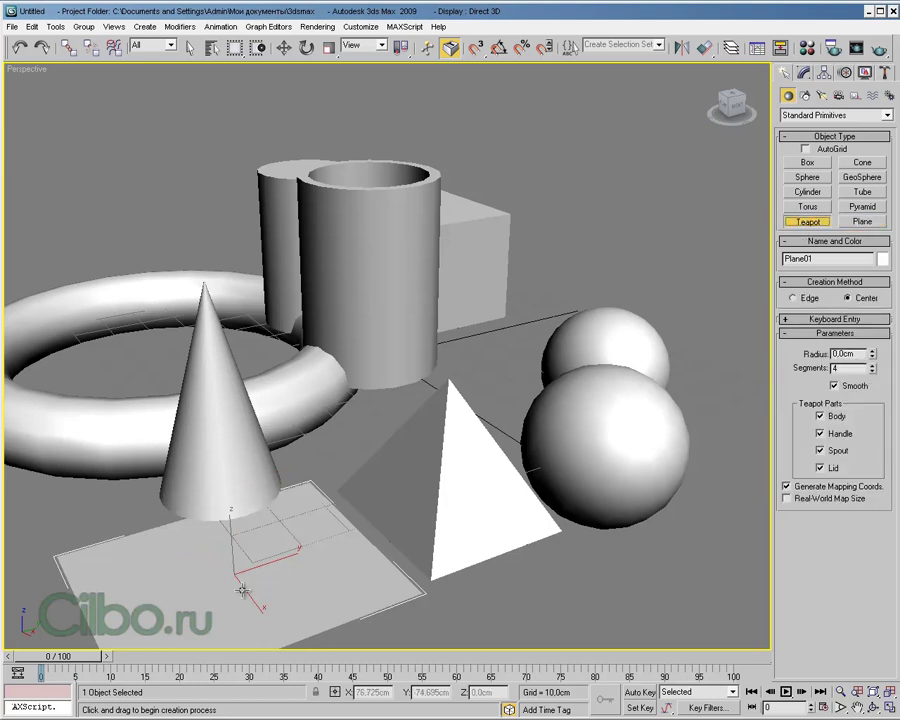
pyautogui.moveTo(210, 562); pyautogui.dragTo(287, 570)
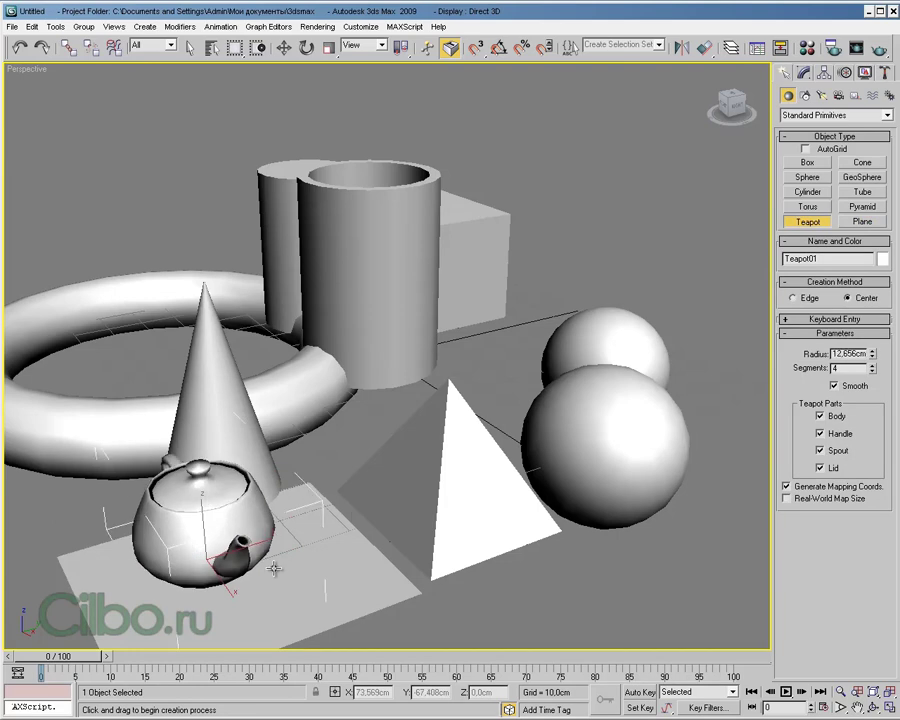
pyautogui.moveTo(288, 570)
pyautogui.keyDown('alt'); pyautogui.mouseDown(button='middle')
pyautogui.moveTo(272, 558)
pyautogui.moveTo(303, 552)
pyautogui.moveTo(263, 571)
pyautogui.mouseUp(button='middle'); pyautogui.keyUp('alt')
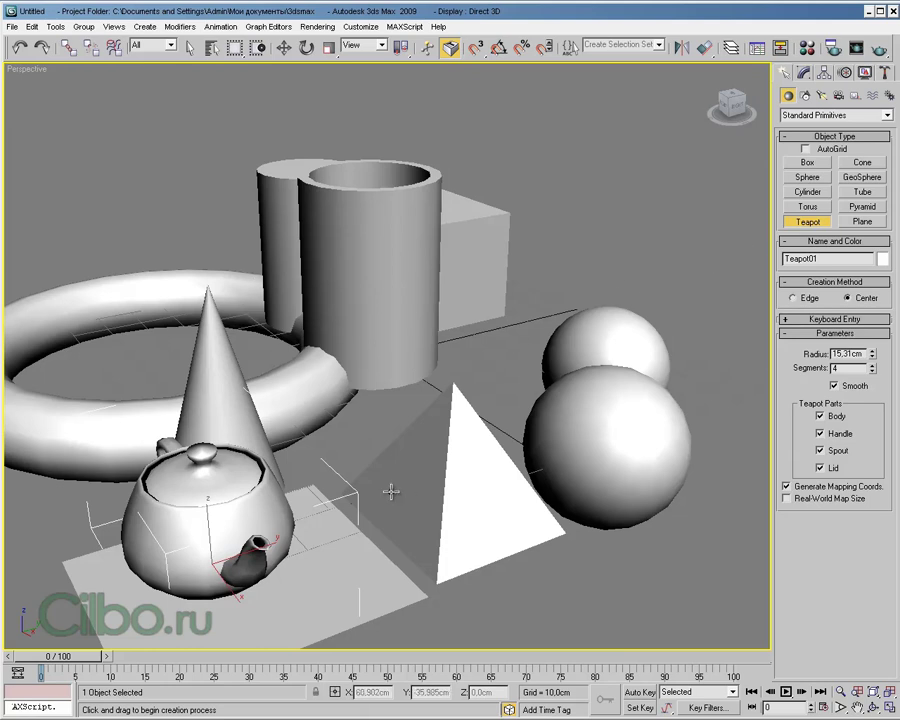
# Pan, zoom out and orbit higher so all ten primitives fit in the Perspective view.
pyautogui.moveTo(392, 544); pyautogui.dragTo(415, 469, button='middle')
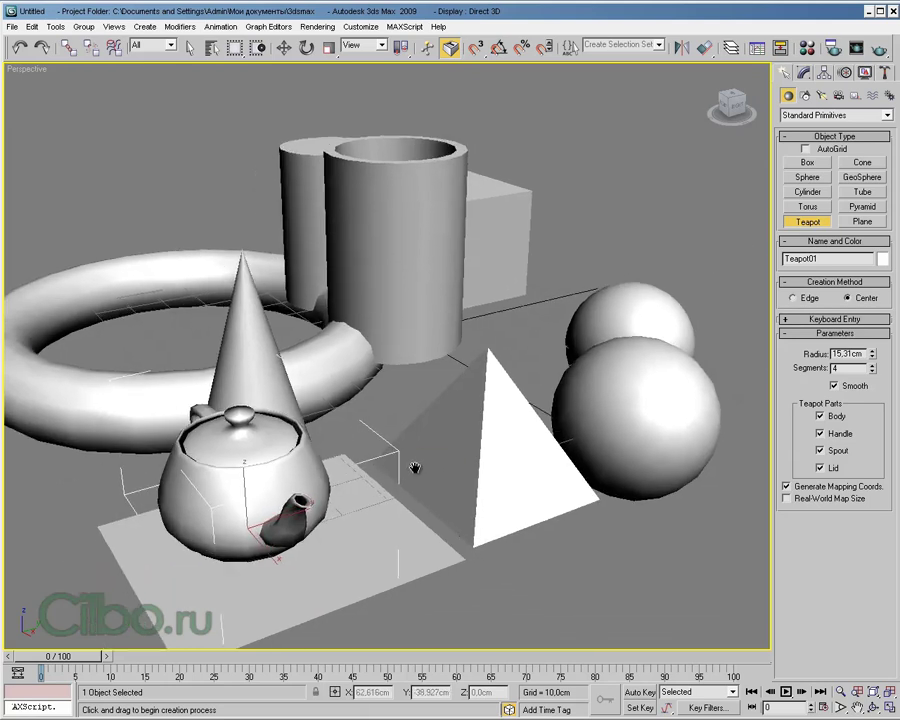
pyautogui.scroll(-2, 415, 468)
pyautogui.scroll(-1, 422, 506)
pyautogui.scroll(-1, 422, 526)
pyautogui.scroll(-2, 428, 518)
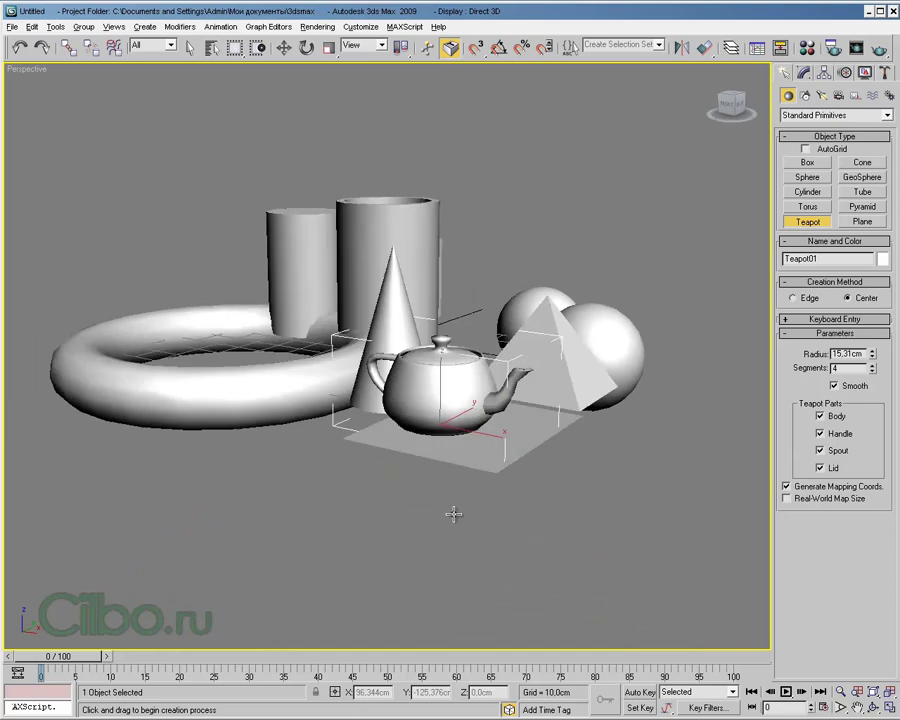
pyautogui.keyDown('alt'); pyautogui.moveTo(453, 514); pyautogui.dragTo(598, 479, button='middle'); pyautogui.keyUp('alt')
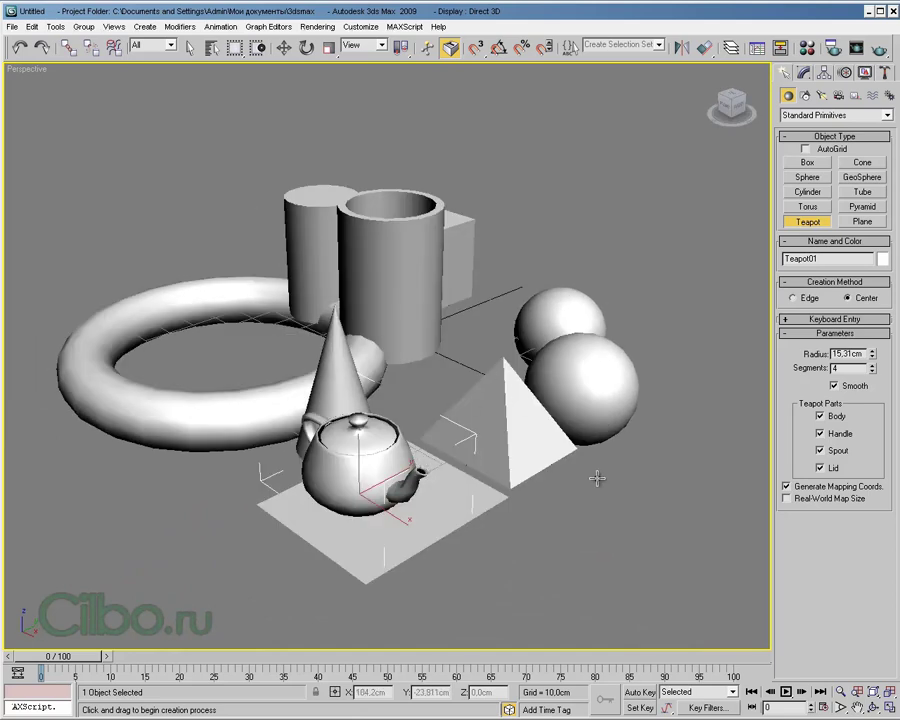